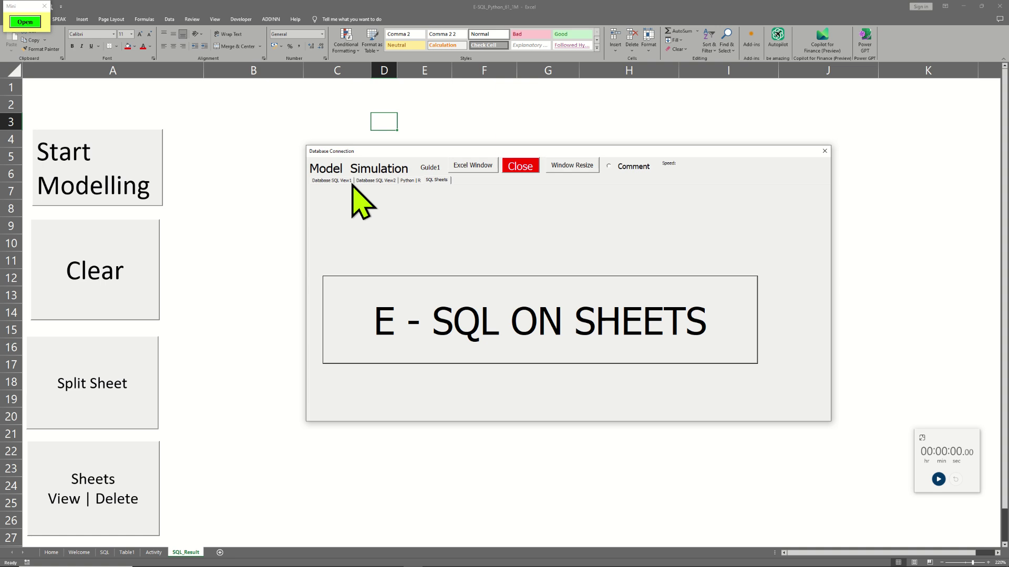
- Show Database SQL View1 in the Database Connection form and place the cursor in its SQL Query box
{"action": "left_click", "coordinate": [345, 181]}
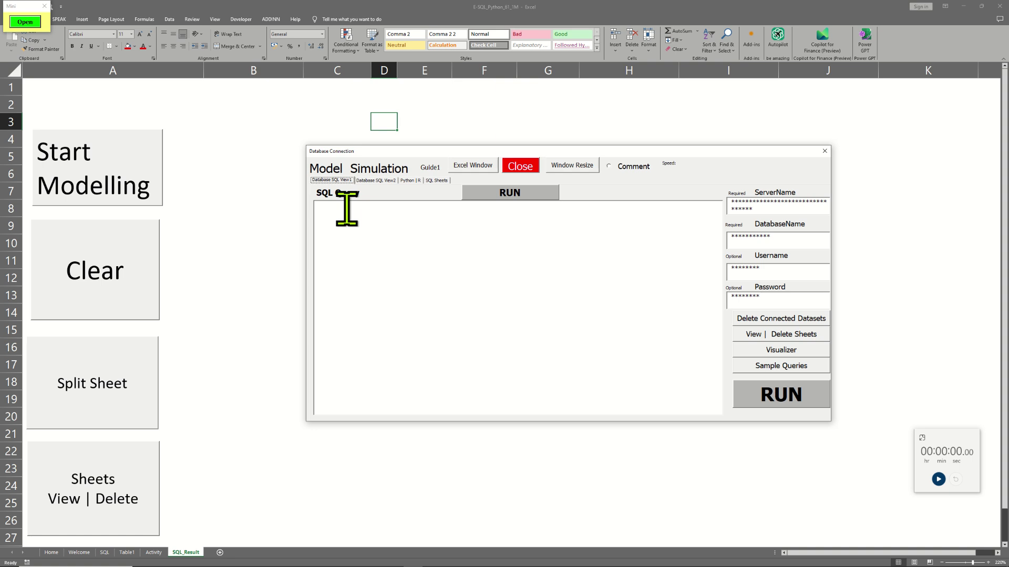
{"action": "left_click", "coordinate": [357, 213]}
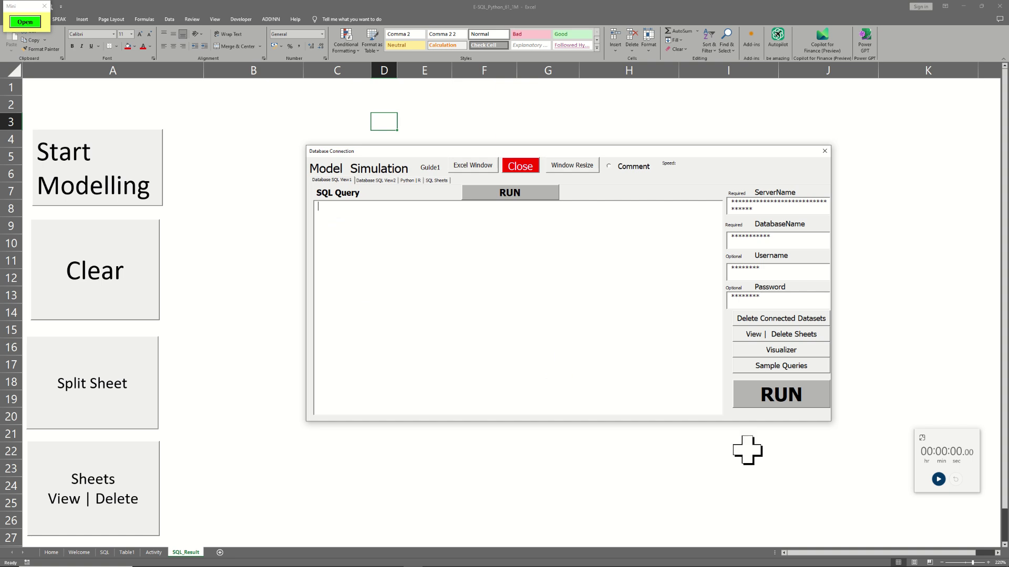
- Check the computer's current Wi-Fi connection in the list of available networks, then return to the Database Connection form
{"action": "mouse_move", "coordinate": [895, 566]}
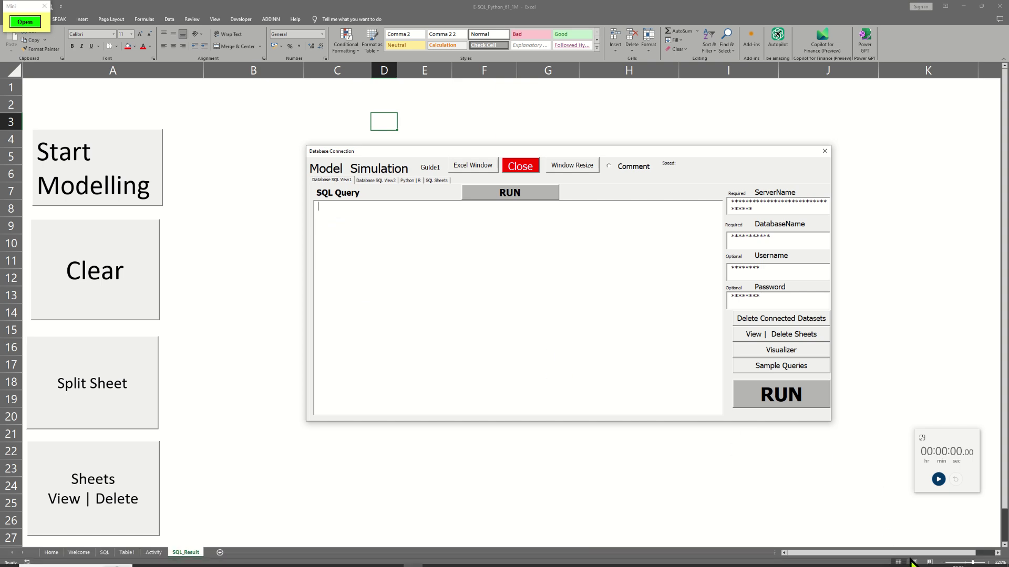
{"action": "left_click", "coordinate": [912, 561]}
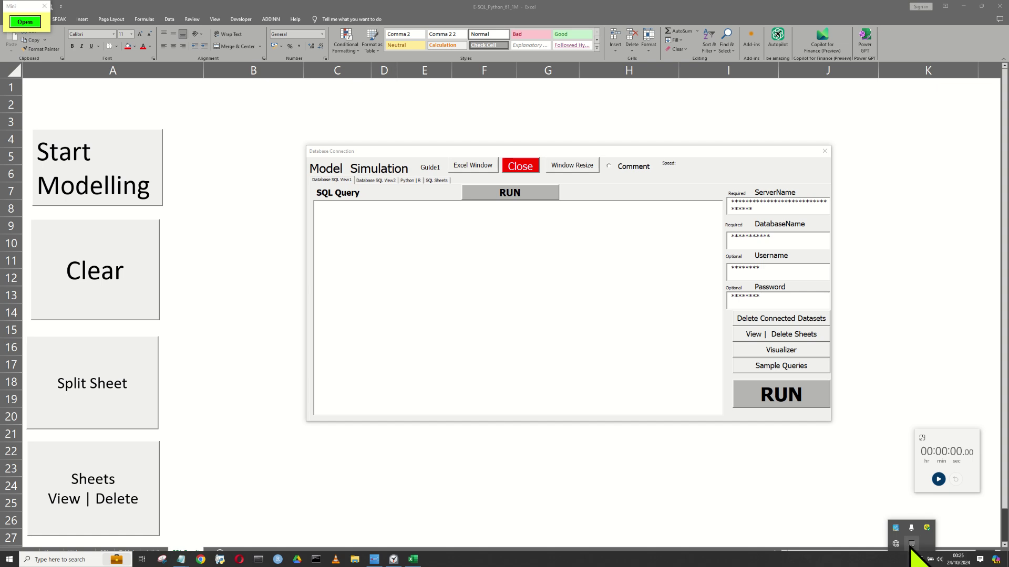
{"action": "left_click", "coordinate": [895, 544]}
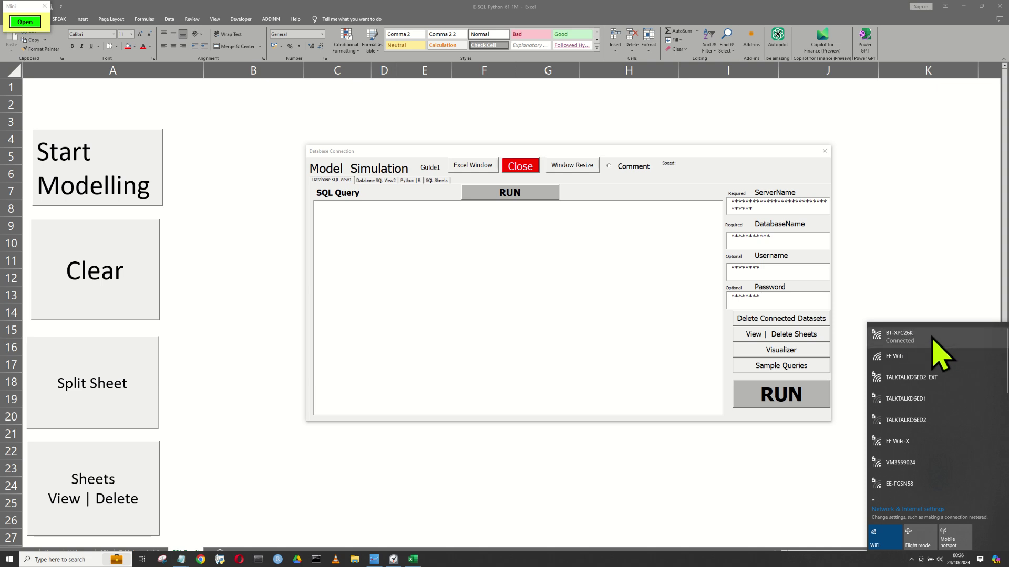
{"action": "left_click", "coordinate": [509, 280]}
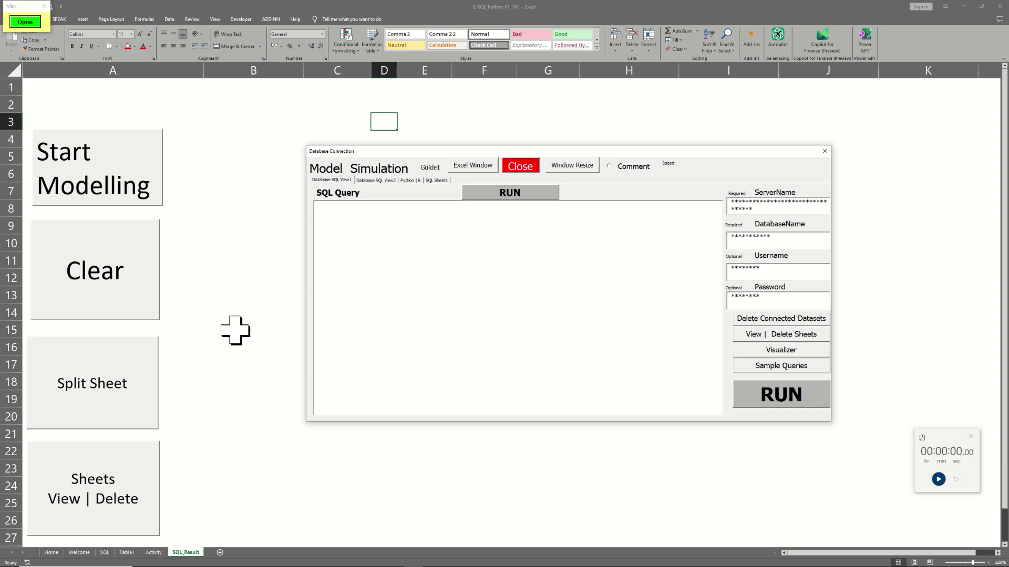
- Switch to the Notepad notes, examine the SQL Server address formats with and without port 1433, and move the notes out of the way
{"action": "left_click", "coordinate": [938, 479]}
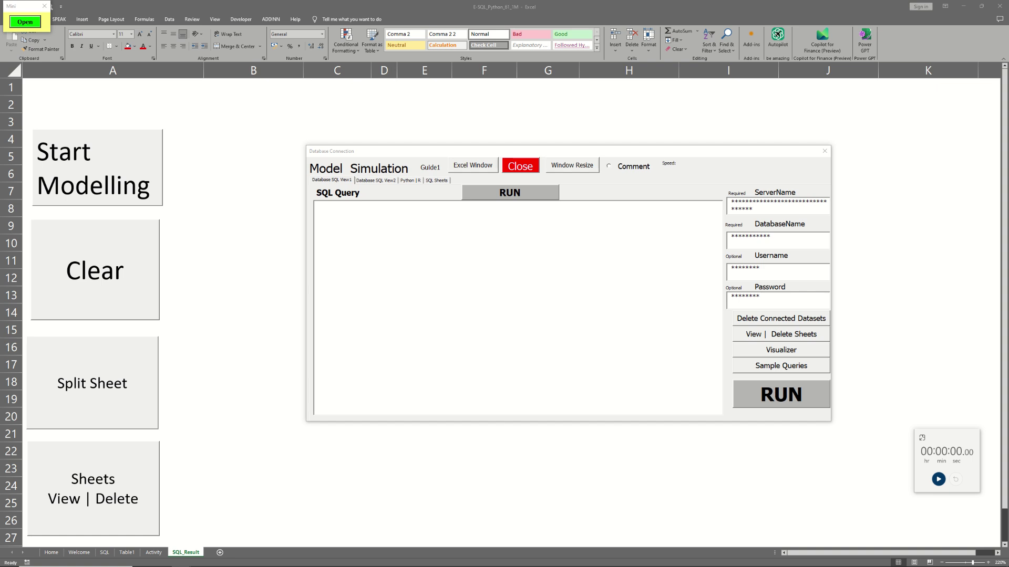
{"action": "key", "text": "alt+Tab"}
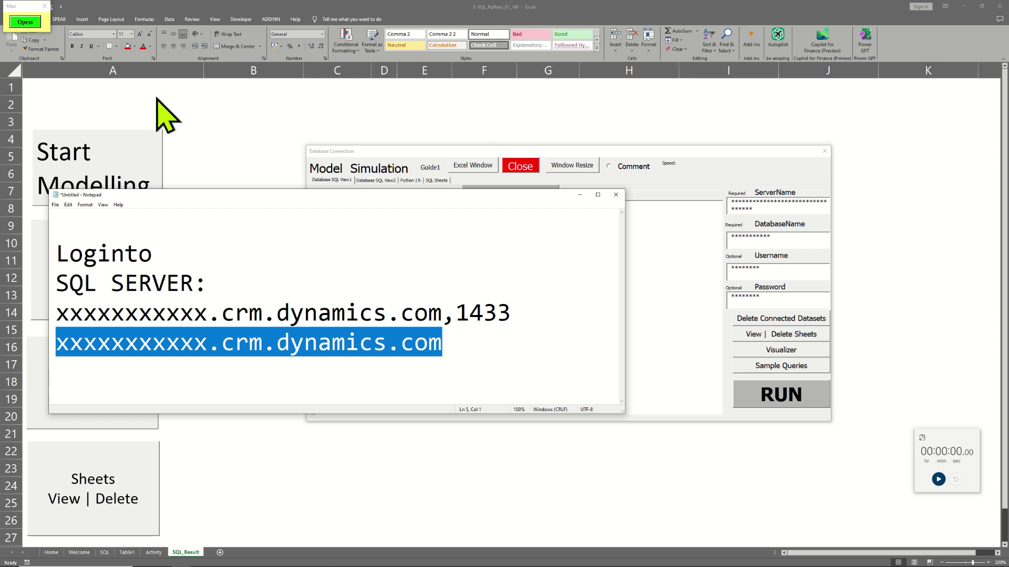
{"action": "left_click_drag", "start_coordinate": [405, 198], "coordinate": [485, 157]}
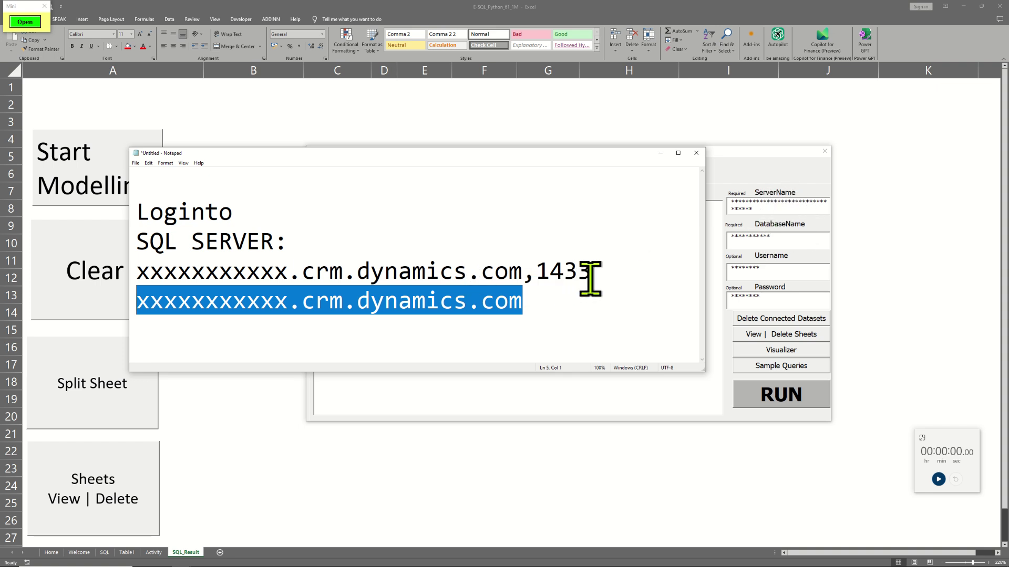
{"action": "left_click_drag", "start_coordinate": [597, 271], "coordinate": [135, 270]}
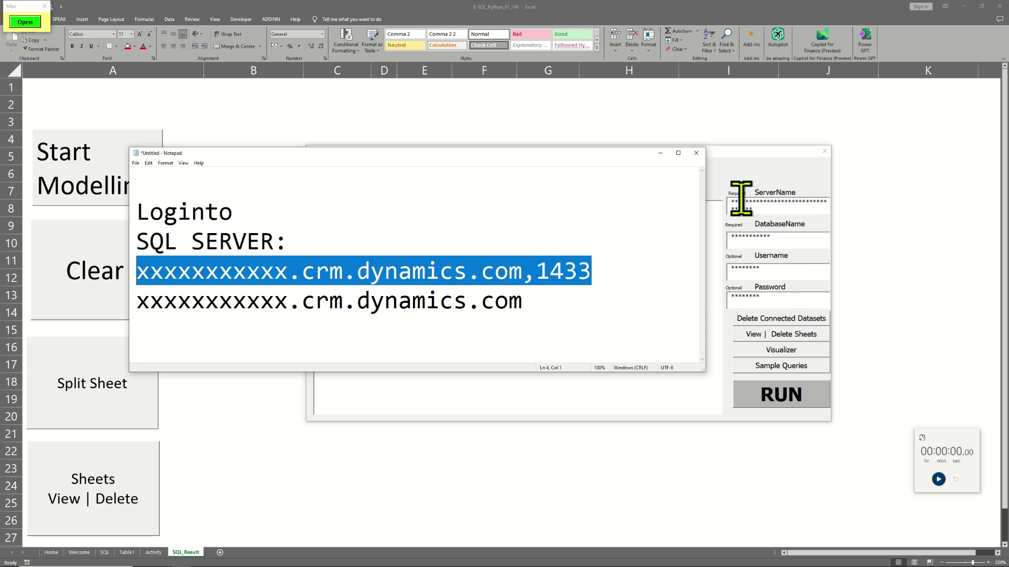
{"action": "left_click_drag", "start_coordinate": [549, 296], "coordinate": [136, 305]}
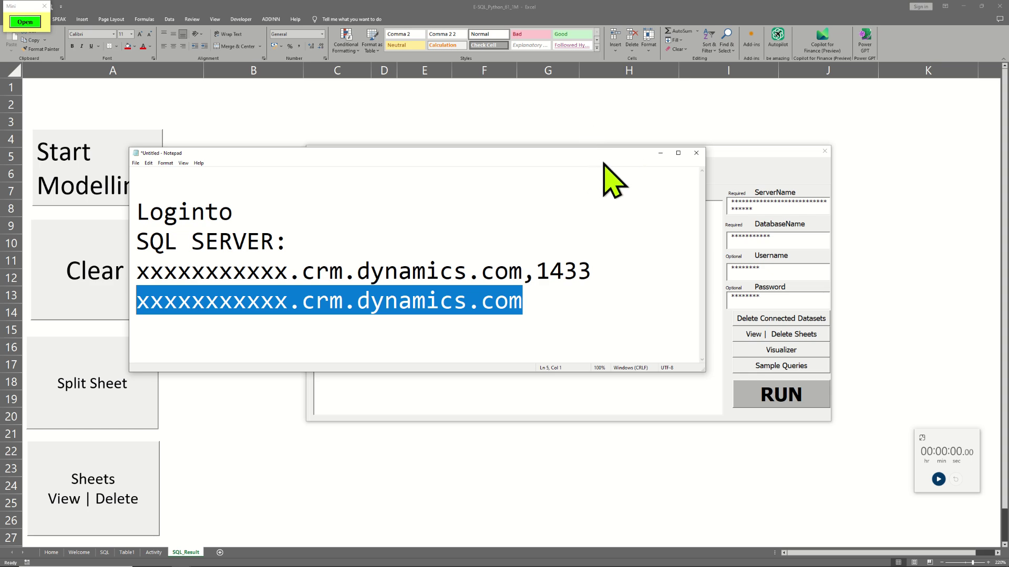
{"action": "left_click_drag", "start_coordinate": [524, 158], "coordinate": [0, 183]}
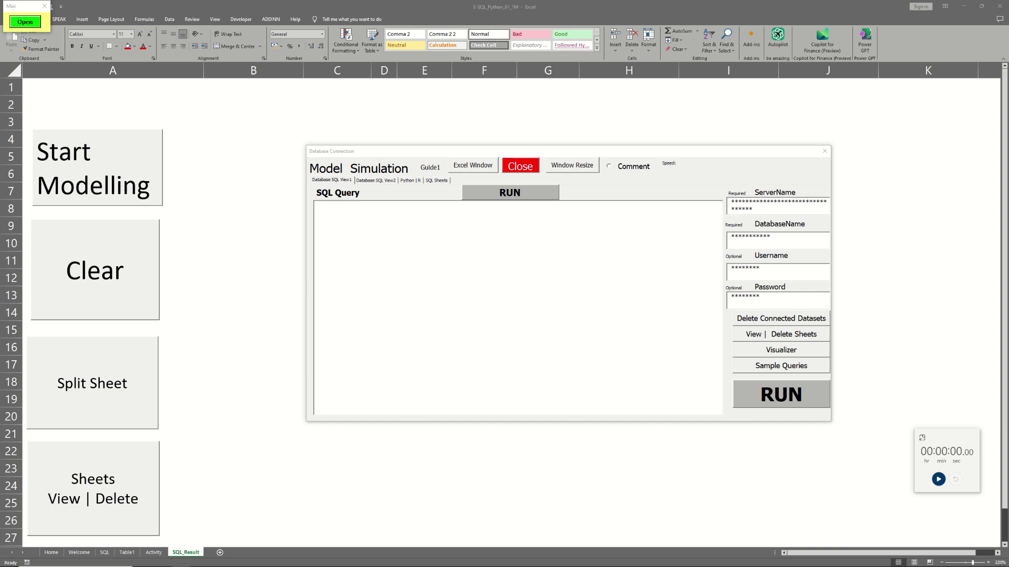
- Compare Database SQL View1 with Database SQL View2, ending in the SQL Query box of View1
{"action": "left_click", "coordinate": [392, 242]}
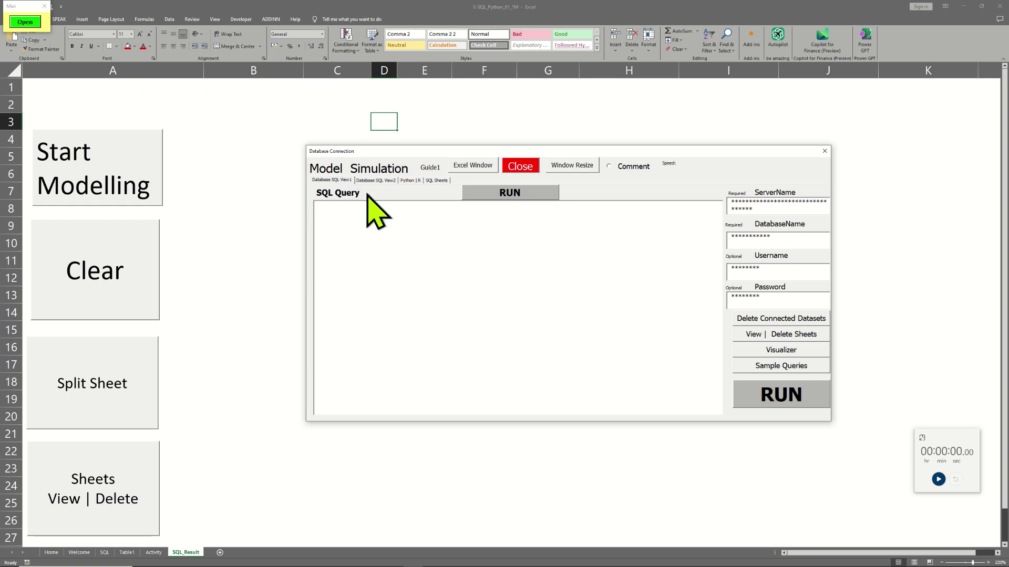
{"action": "left_click", "coordinate": [375, 181]}
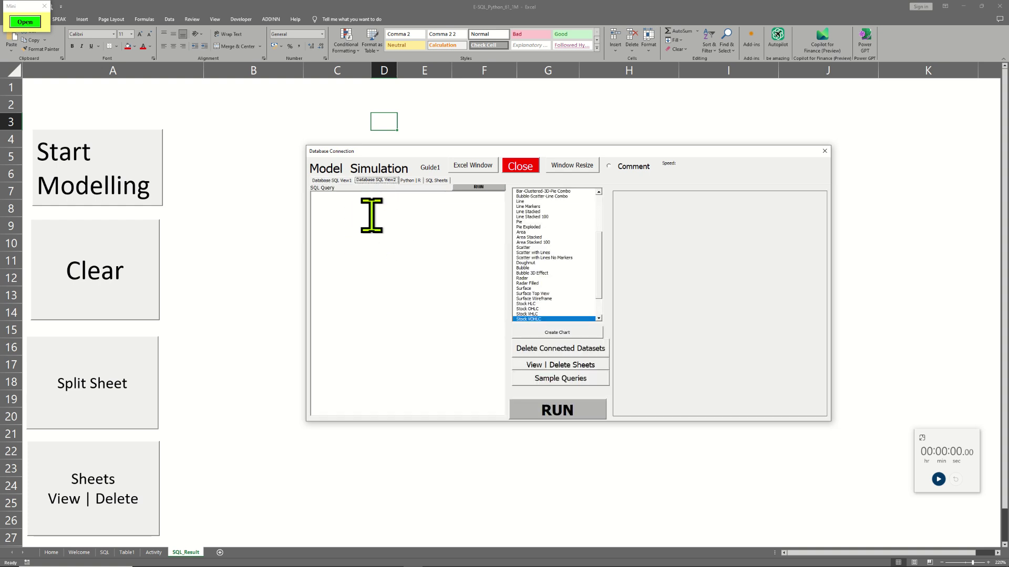
{"action": "left_click", "coordinate": [342, 182]}
{"action": "left_click", "coordinate": [375, 180]}
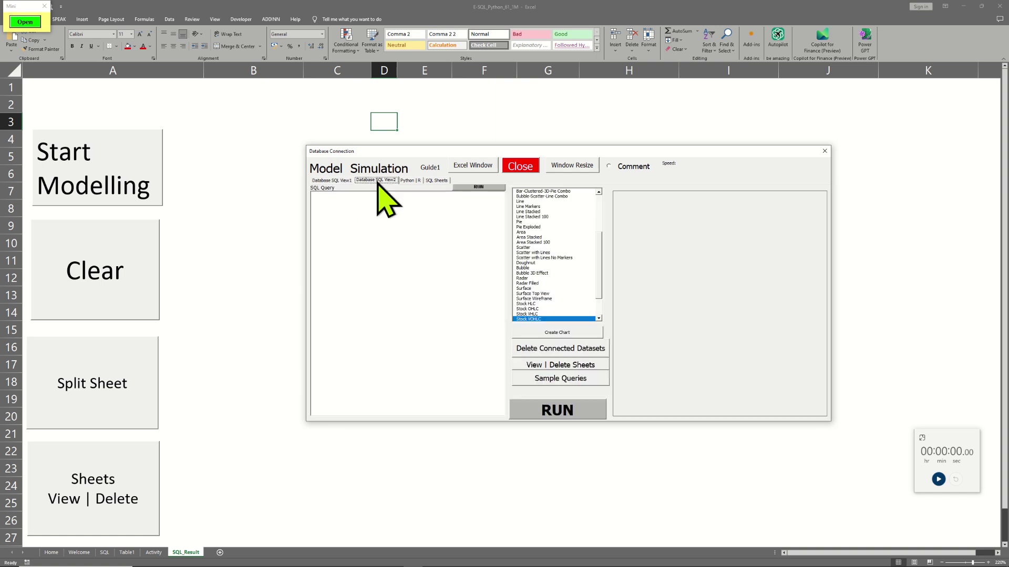
{"action": "left_click", "coordinate": [344, 181]}
{"action": "left_click", "coordinate": [382, 221]}
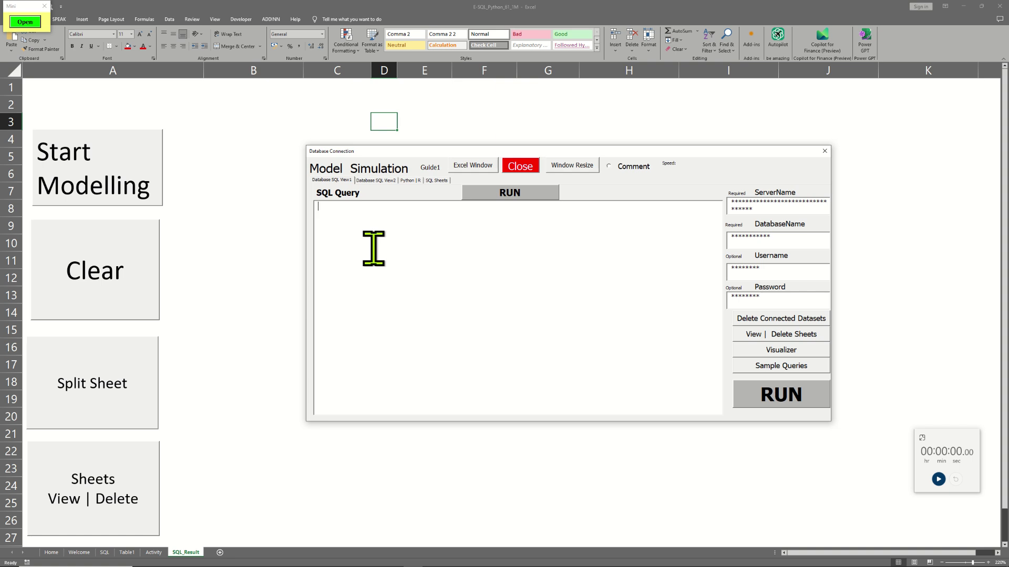
- Write the query SELECT TOP 3 * FROM crc9b_t1s_14 in the SQL Query box and review its text
{"action": "type", "text": "SELECT"}
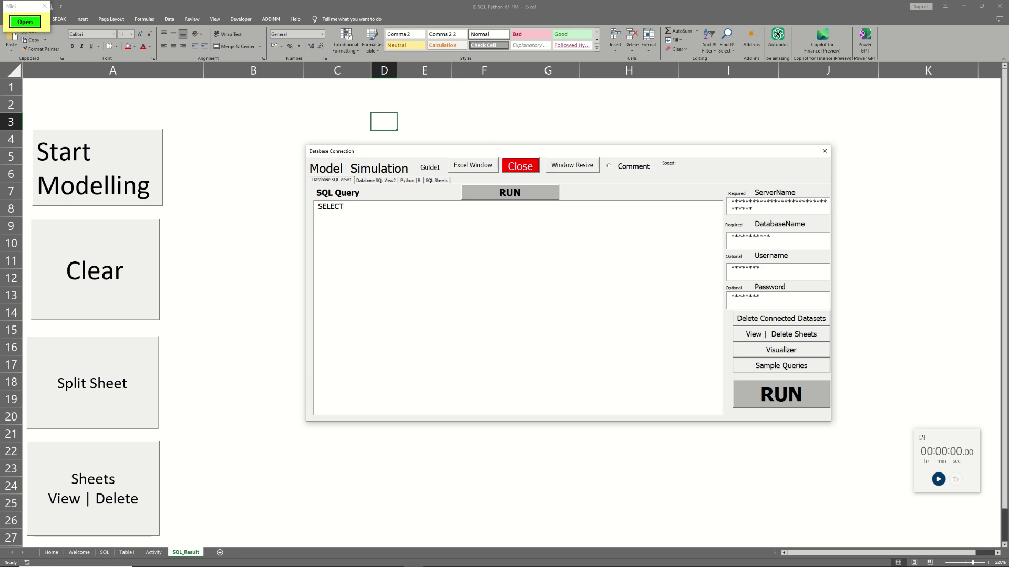
{"action": "key", "text": "Return"}
{"action": "type", "text": "*"}
{"action": "left_click", "coordinate": [314, 216]}
{"action": "left_click_drag", "start_coordinate": [318, 215], "coordinate": [319, 233]}
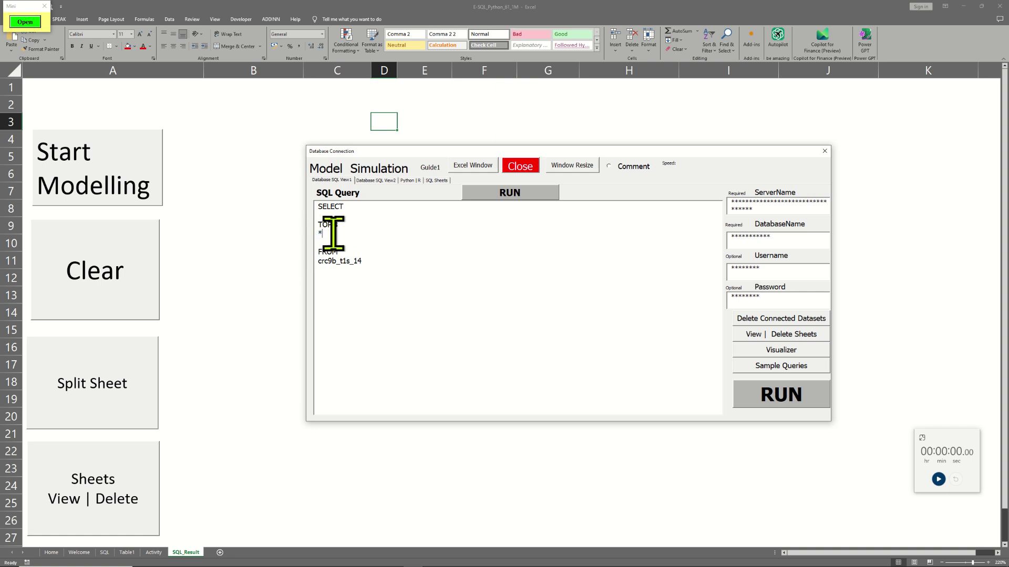
{"action": "left_click", "coordinate": [374, 254]}
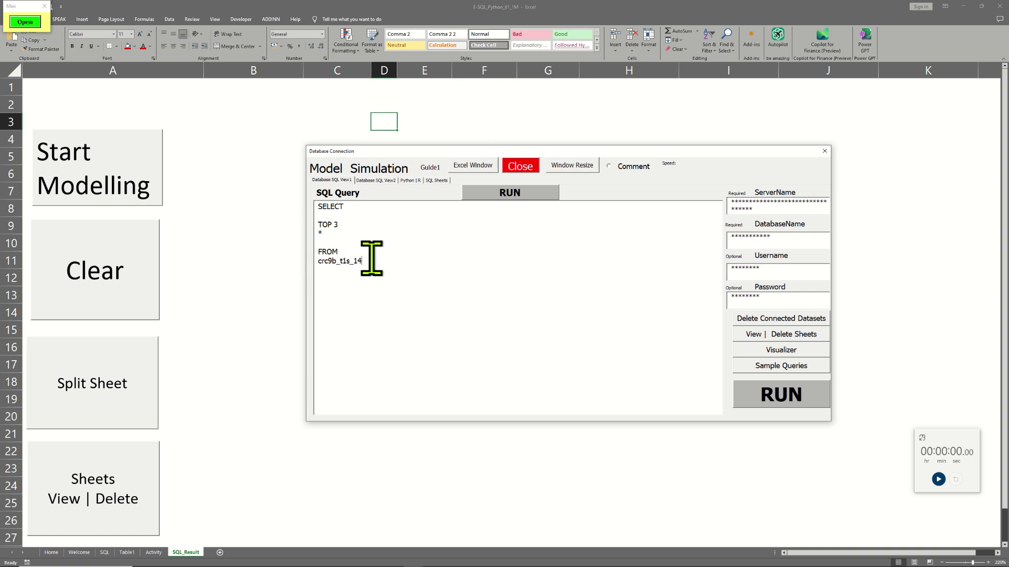
{"action": "left_click_drag", "start_coordinate": [316, 261], "coordinate": [366, 260]}
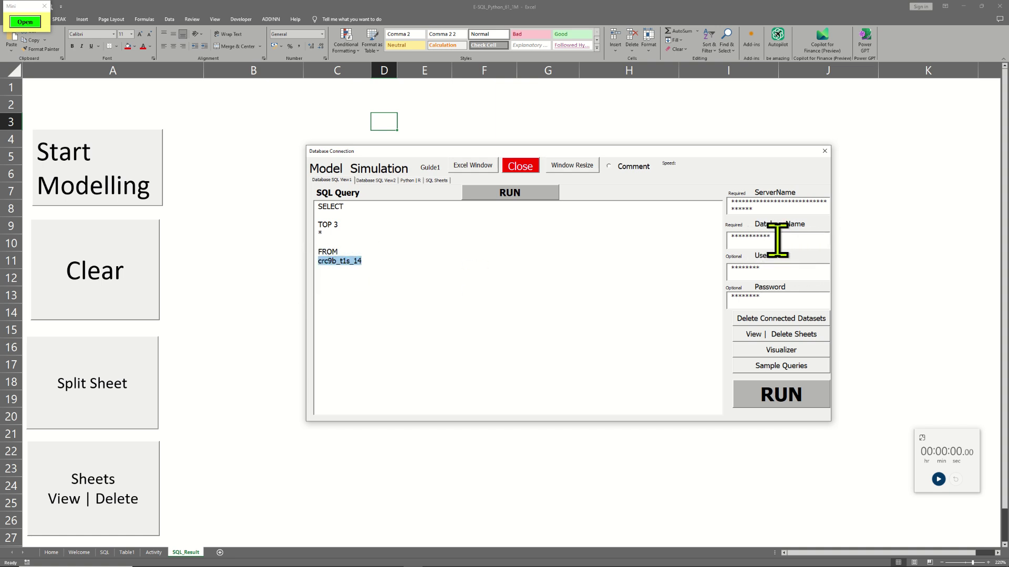
{"action": "left_click_drag", "start_coordinate": [383, 270], "coordinate": [322, 207]}
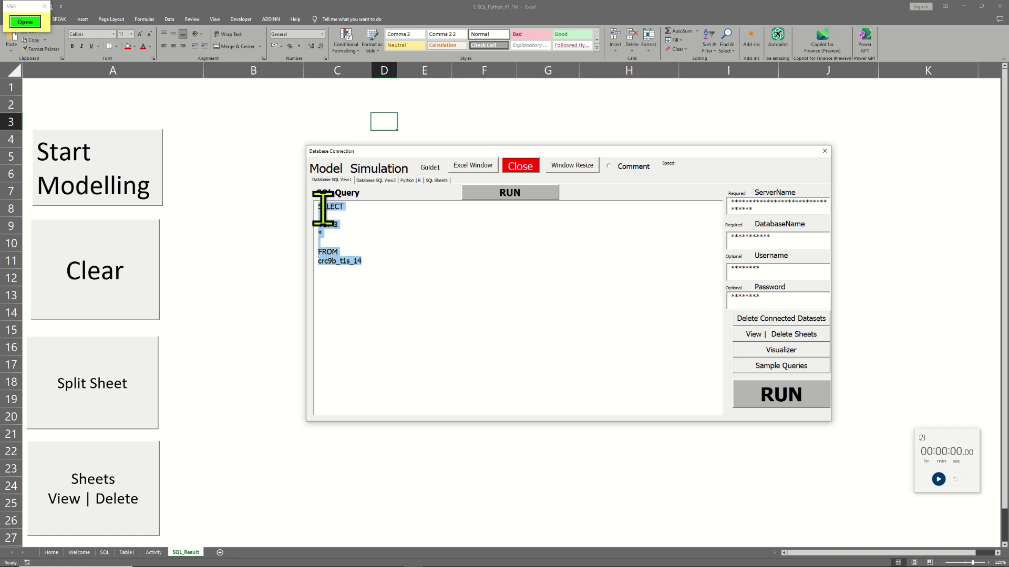
{"action": "left_click", "coordinate": [387, 263]}
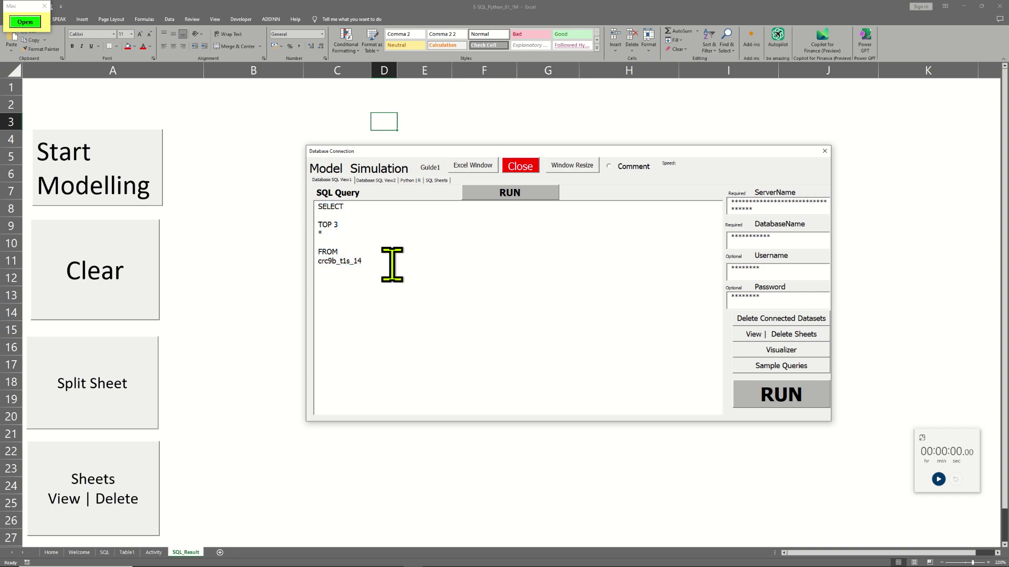
- Run the SQL query to load its results into a new worksheet and dismiss the completion message
{"action": "left_click", "coordinate": [512, 194]}
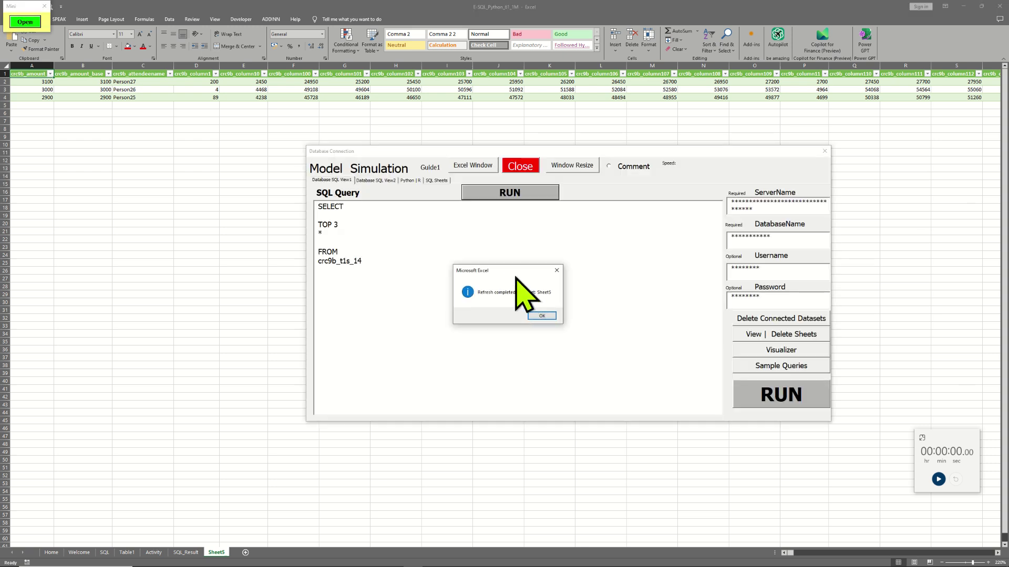
{"action": "left_click_drag", "start_coordinate": [505, 272], "coordinate": [480, 246]}
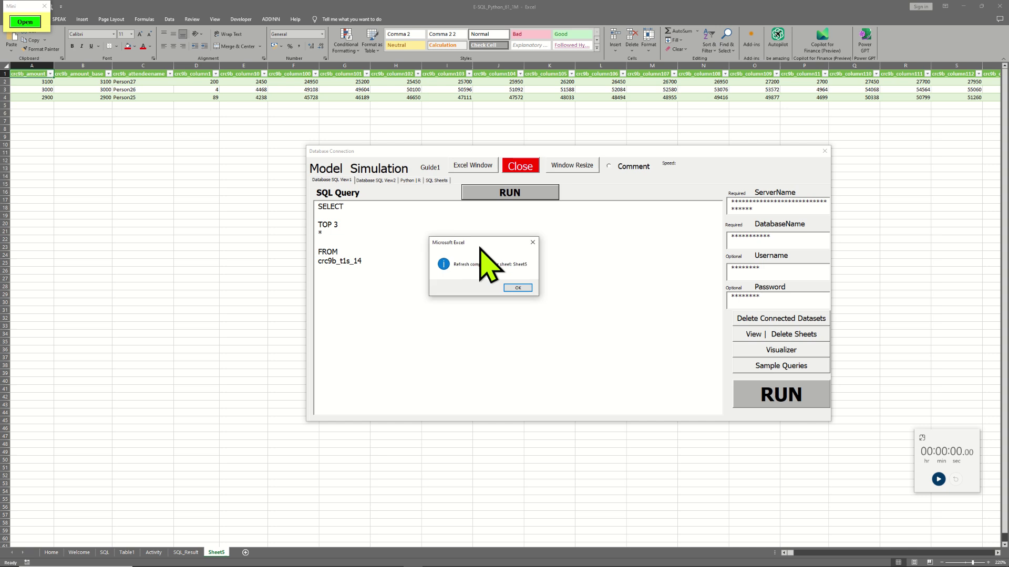
{"action": "left_click", "coordinate": [524, 288]}
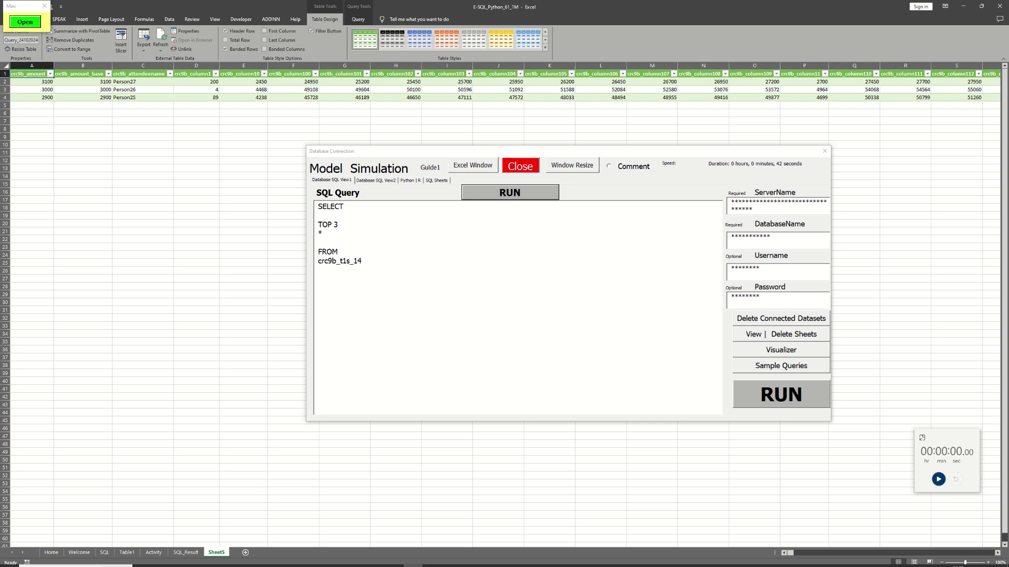
- Switch to Chrome with the third listed profile, open the bookmarked Power Apps site, and widen and reposition the browser window
{"action": "left_click", "coordinate": [204, 560]}
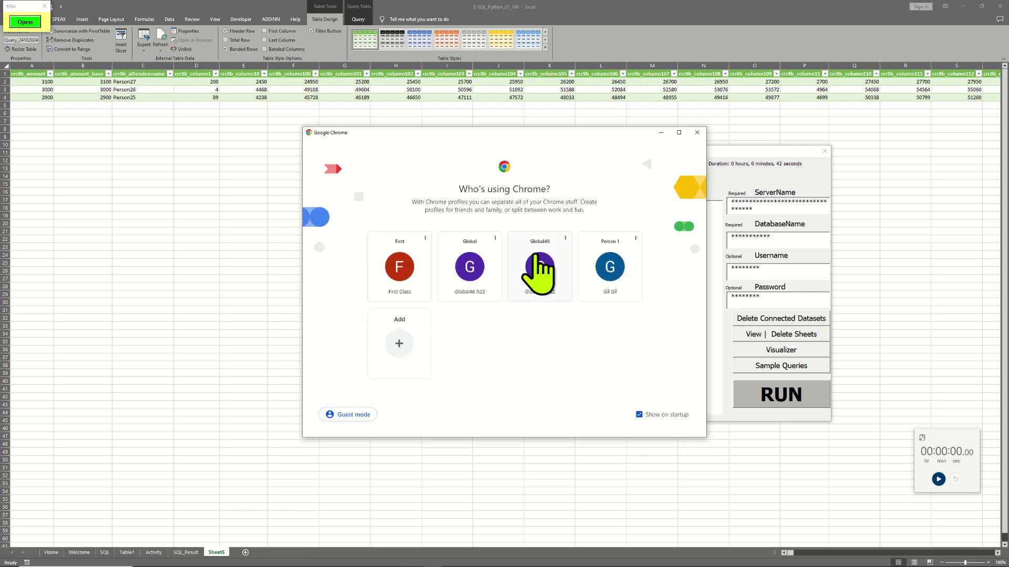
{"action": "left_click", "coordinate": [540, 273]}
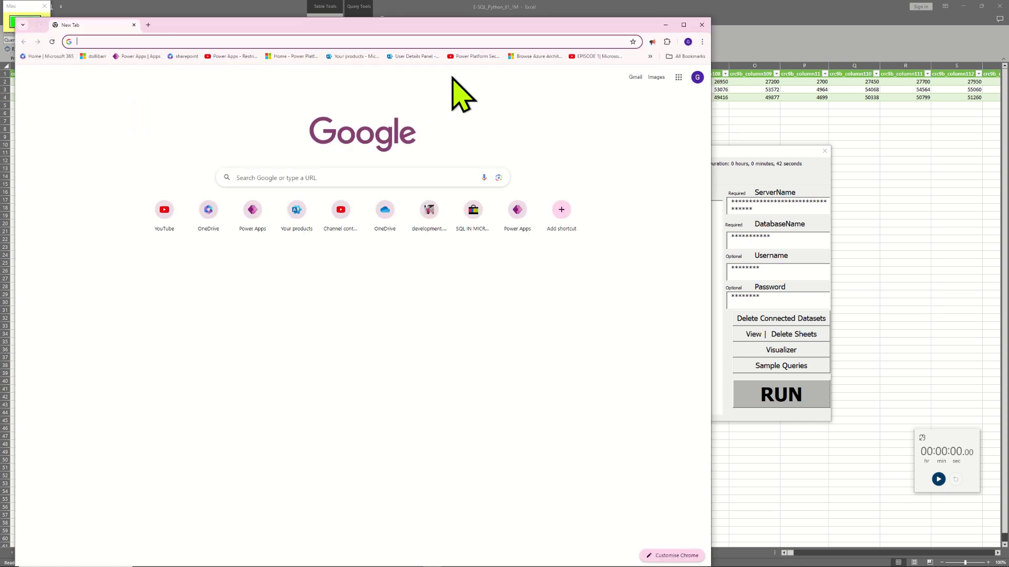
{"action": "left_click", "coordinate": [133, 56]}
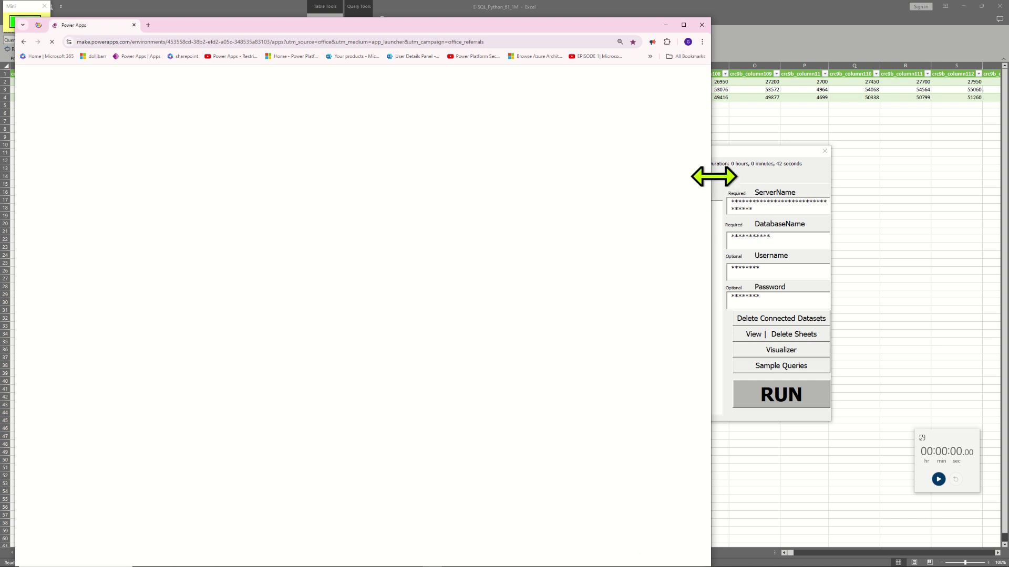
{"action": "left_click_drag", "start_coordinate": [713, 177], "coordinate": [998, 162]}
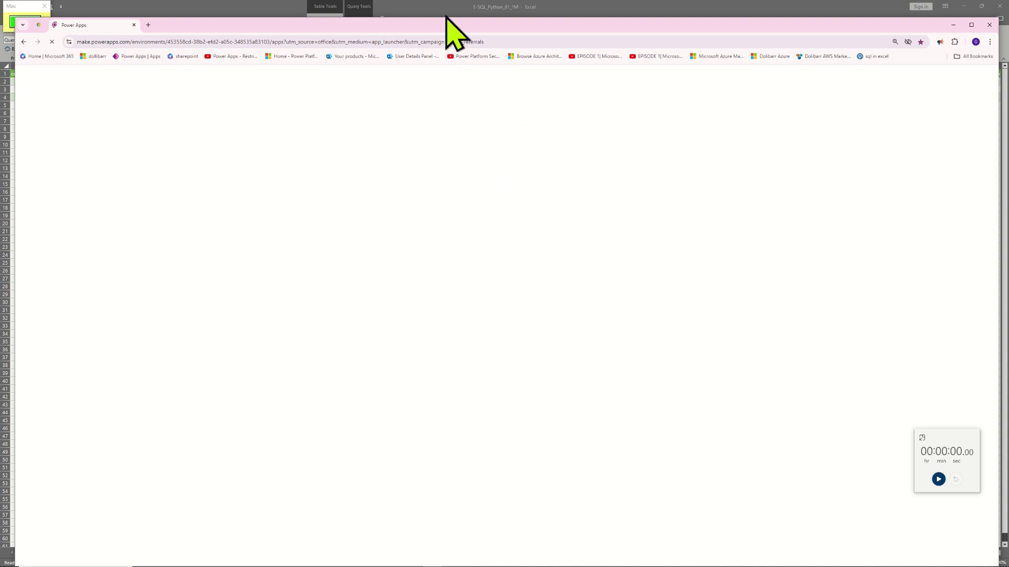
{"action": "left_click_drag", "start_coordinate": [445, 20], "coordinate": [448, 58]}
{"action": "left_click", "coordinate": [571, 338]}
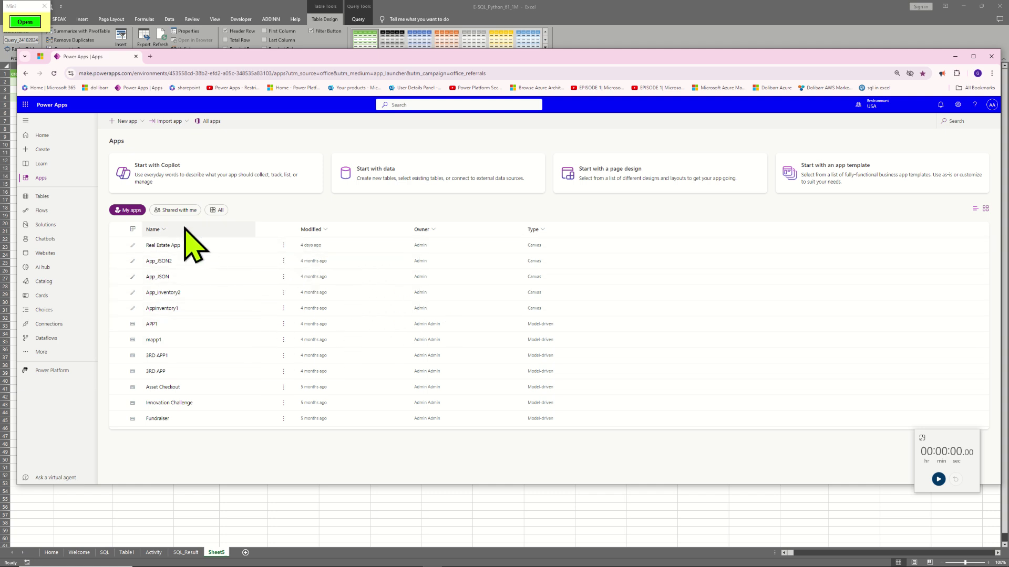
- Open the crc9b_t1s_1 4 table from the Power Apps table list and resize the browser window to show its rows
{"action": "left_click", "coordinate": [46, 196]}
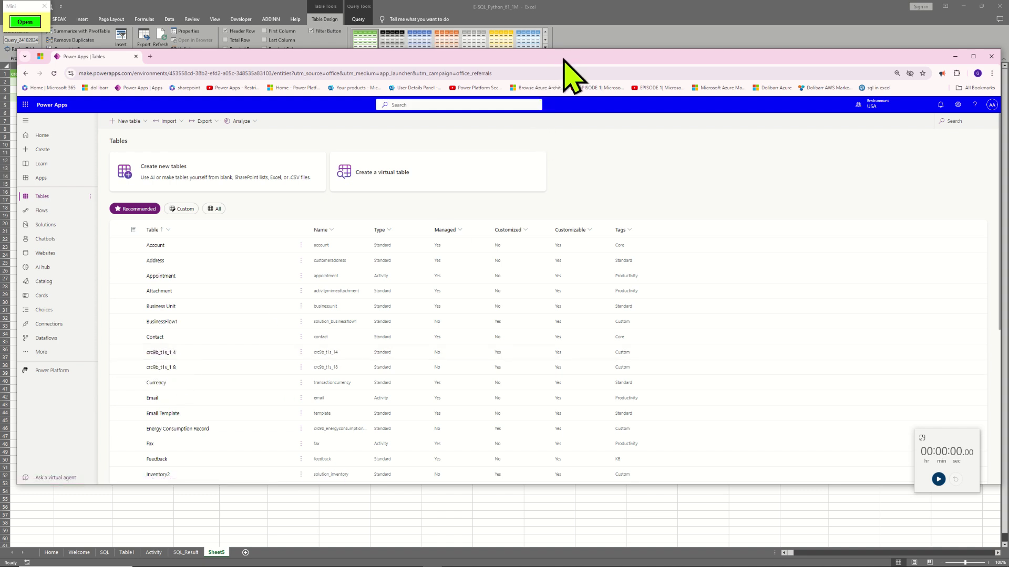
{"action": "left_click_drag", "start_coordinate": [564, 58], "coordinate": [559, 14]}
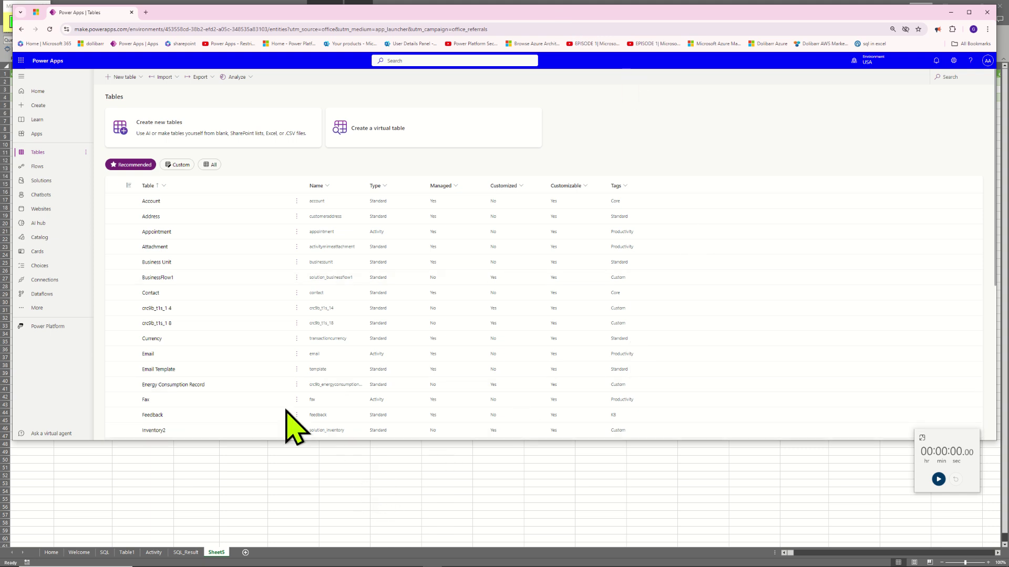
{"action": "left_click", "coordinate": [158, 309]}
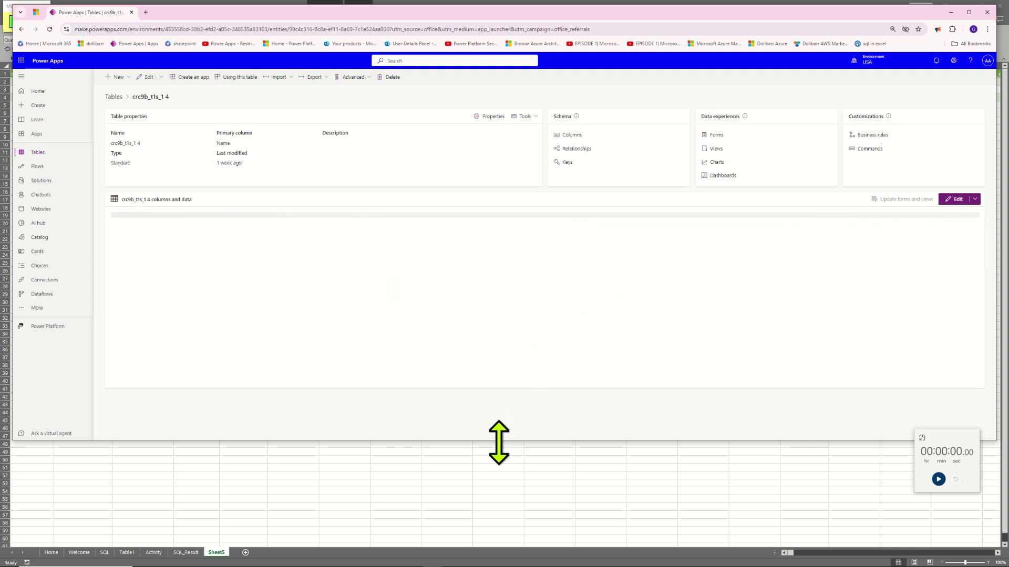
{"action": "left_click_drag", "start_coordinate": [498, 443], "coordinate": [494, 360]}
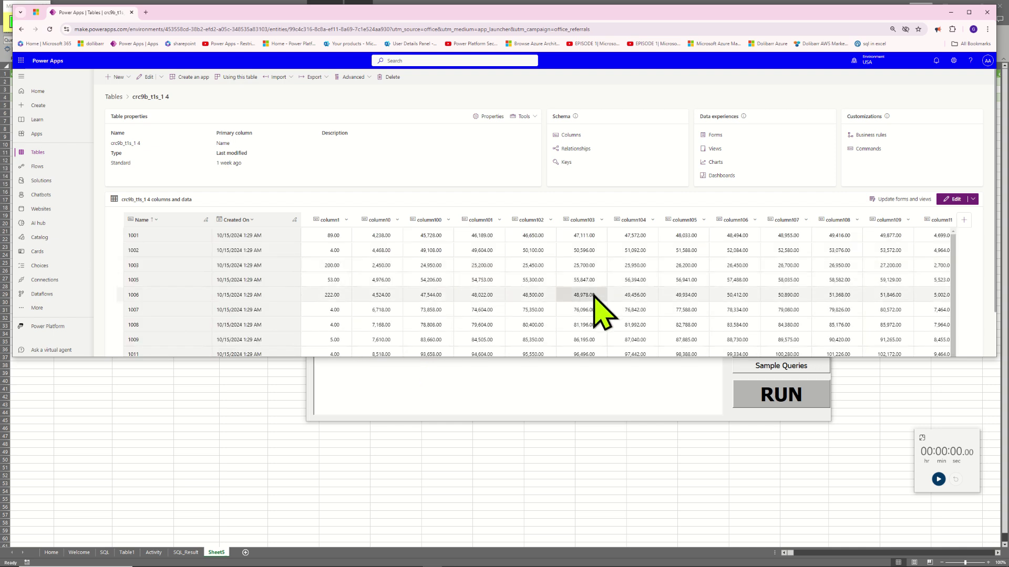
{"action": "left_click_drag", "start_coordinate": [520, 358], "coordinate": [520, 409]}
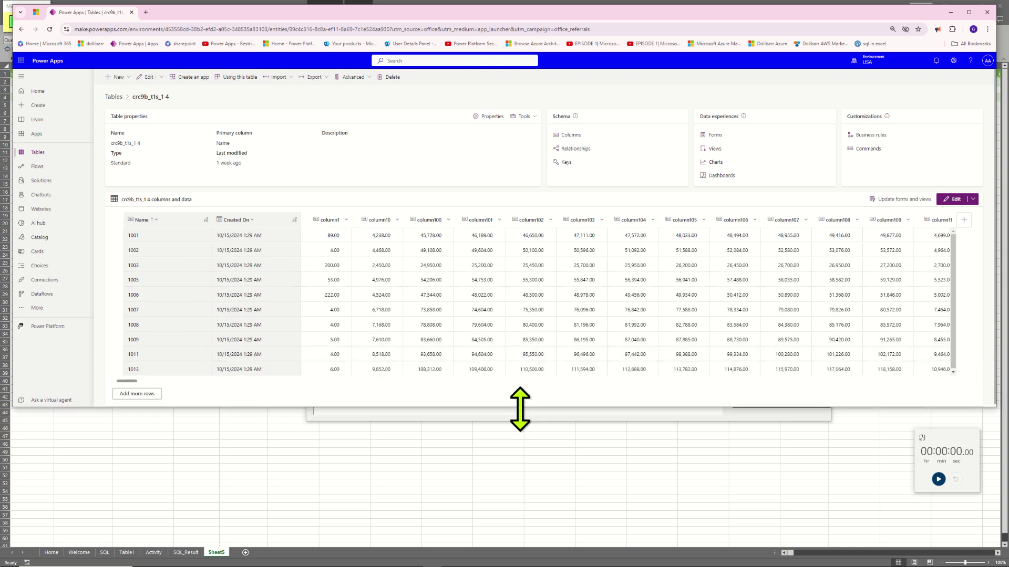
- Return to the Excel database form, try its Window Resize option, then stop the debugger and close the Visual Basic editor
{"action": "left_click_drag", "start_coordinate": [547, 16], "coordinate": [545, 15]}
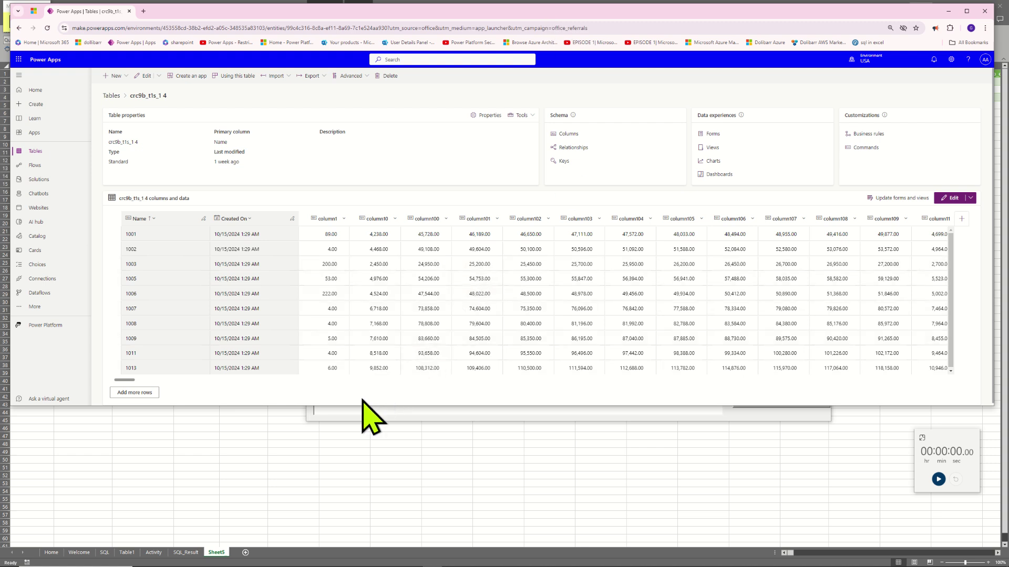
{"action": "left_click", "coordinate": [340, 449]}
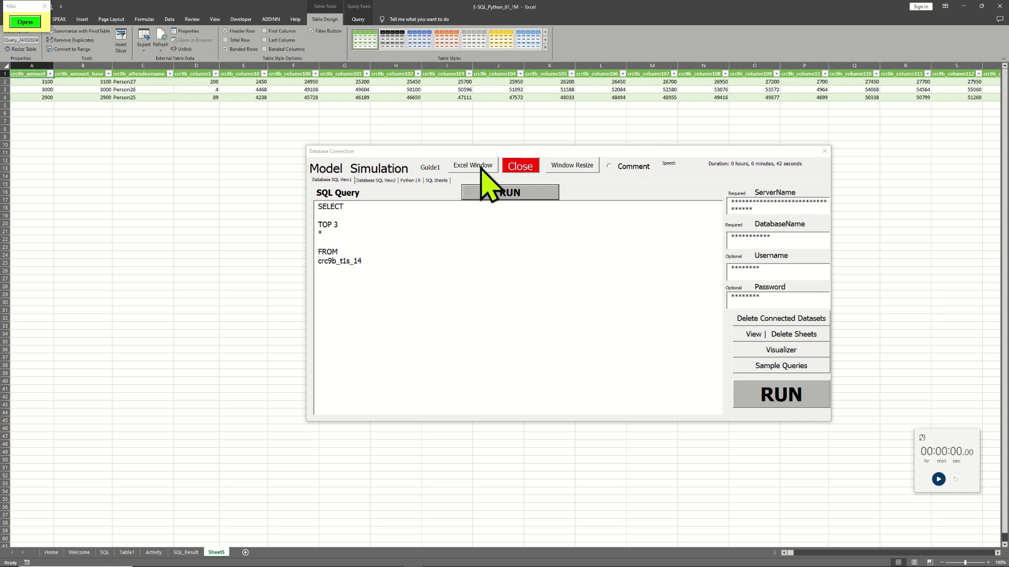
{"action": "left_click", "coordinate": [578, 166]}
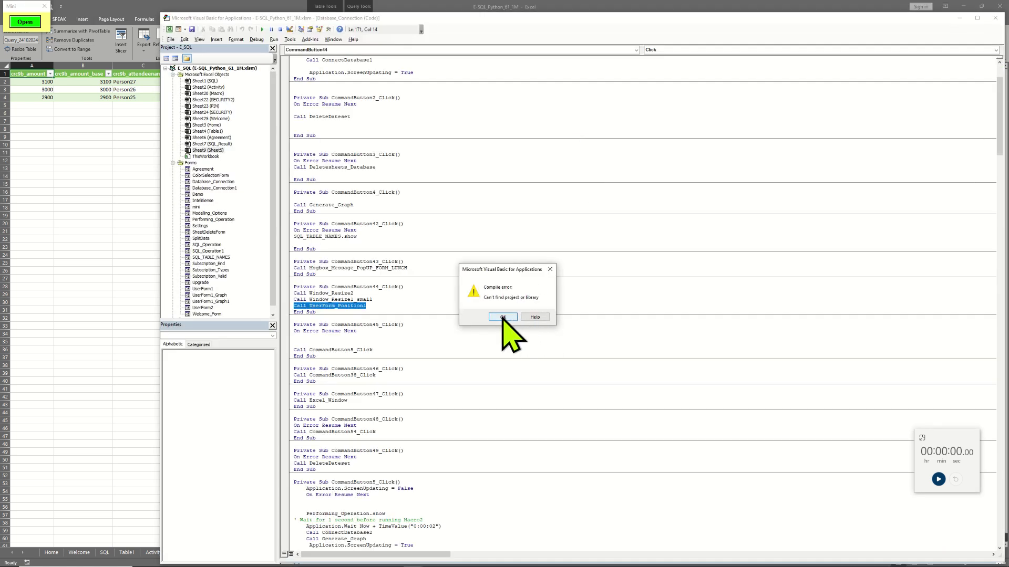
{"action": "left_click", "coordinate": [502, 317]}
{"action": "left_click", "coordinate": [996, 18]}
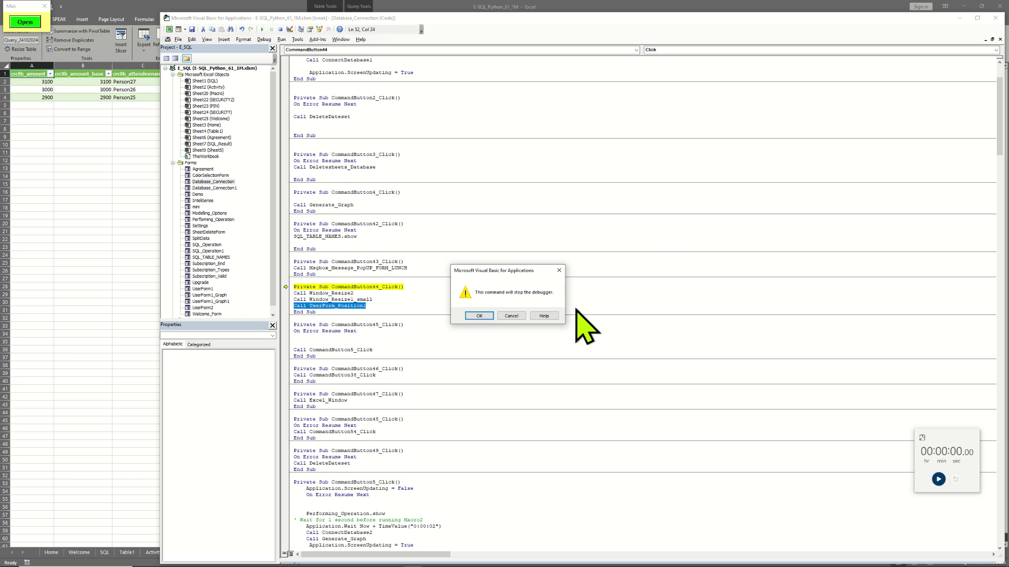
{"action": "left_click", "coordinate": [480, 316]}
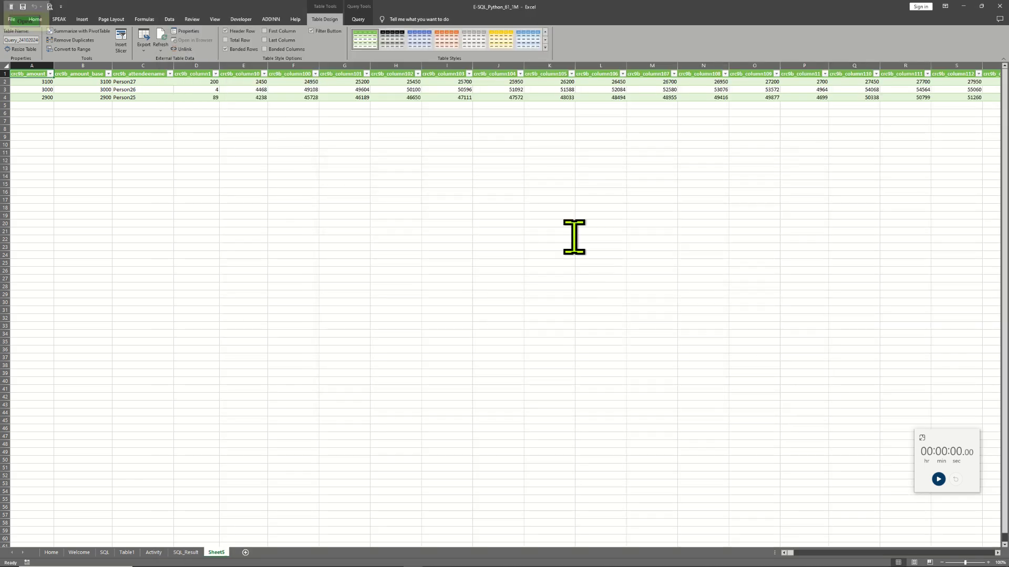
- Reopen the Database Connection form with Start Modelling on the SQL_Result sheet, decline the large report view, and start the stopwatch
{"action": "left_click", "coordinate": [431, 191]}
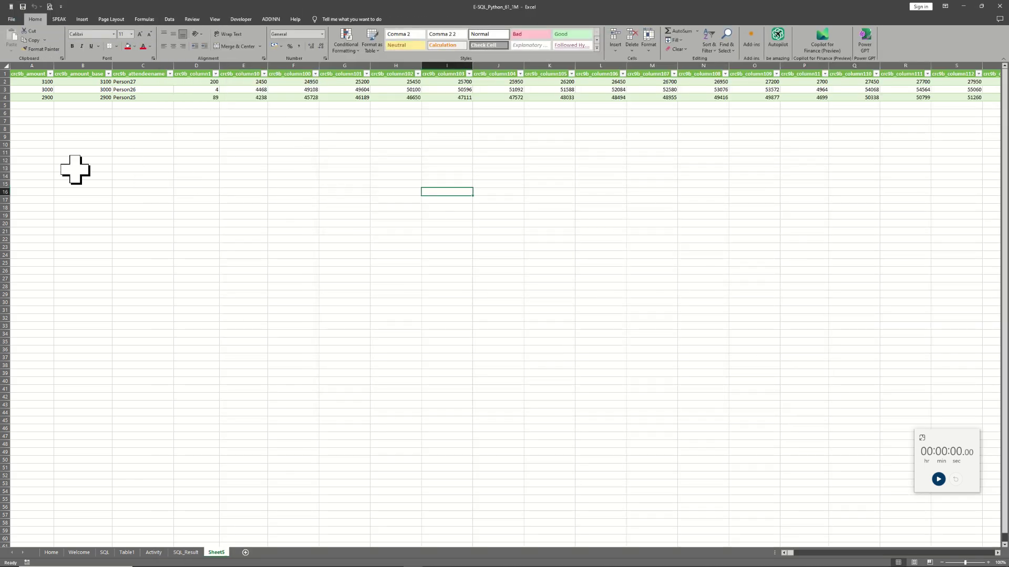
{"action": "left_click", "coordinate": [184, 553]}
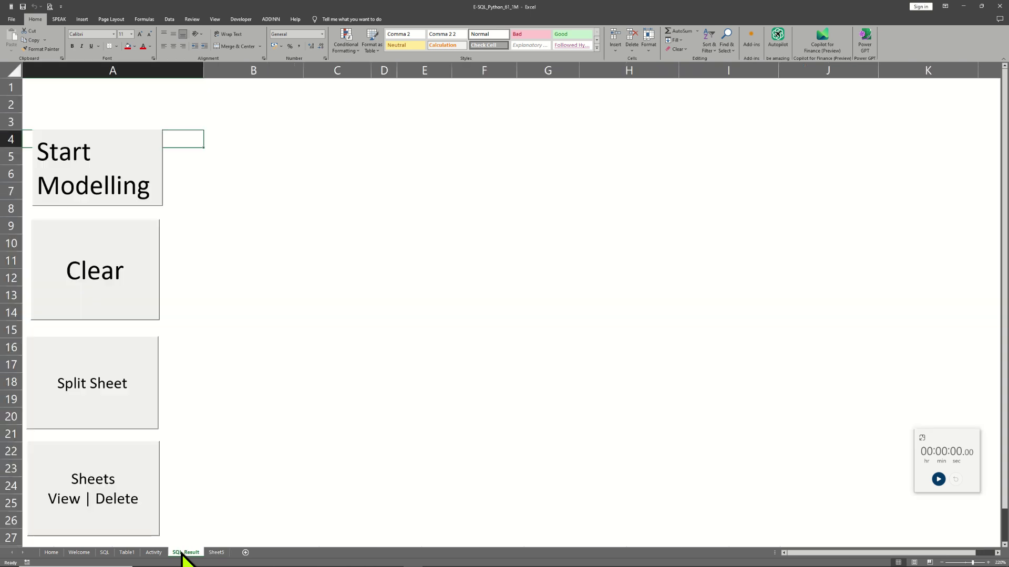
{"action": "left_click", "coordinate": [101, 156]}
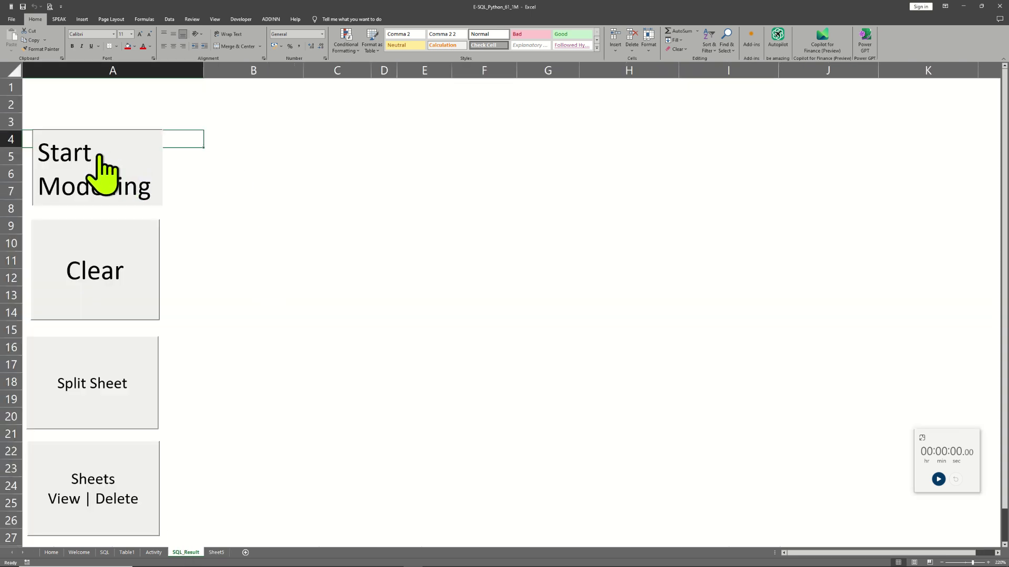
{"action": "left_click", "coordinate": [501, 283]}
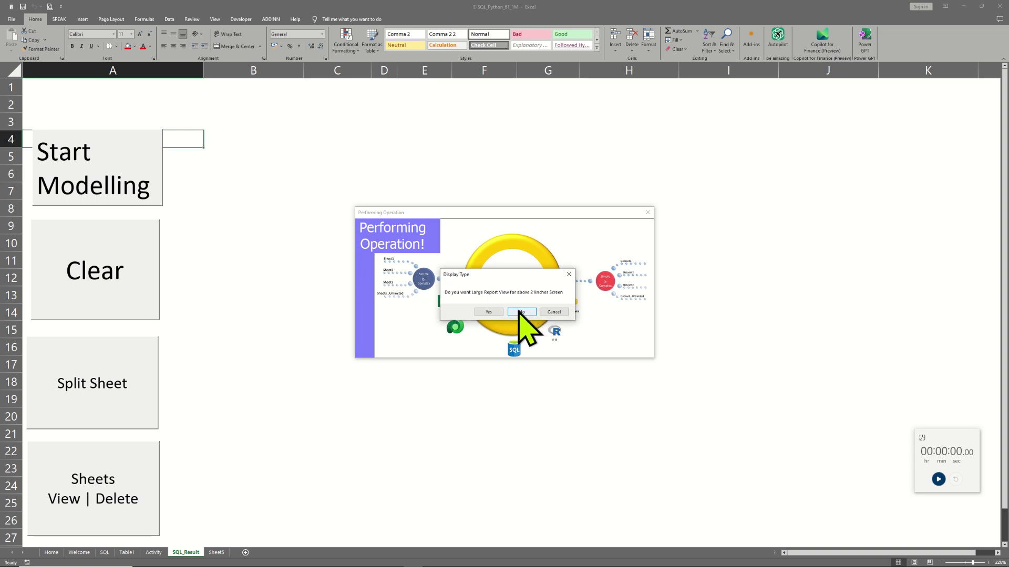
{"action": "left_click", "coordinate": [518, 311]}
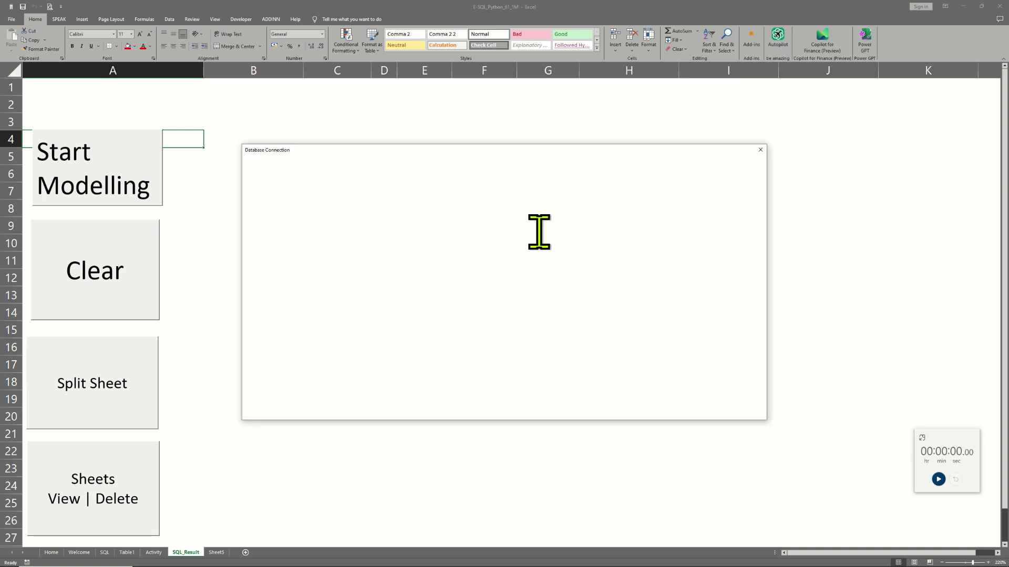
{"action": "left_click", "coordinate": [939, 479]}
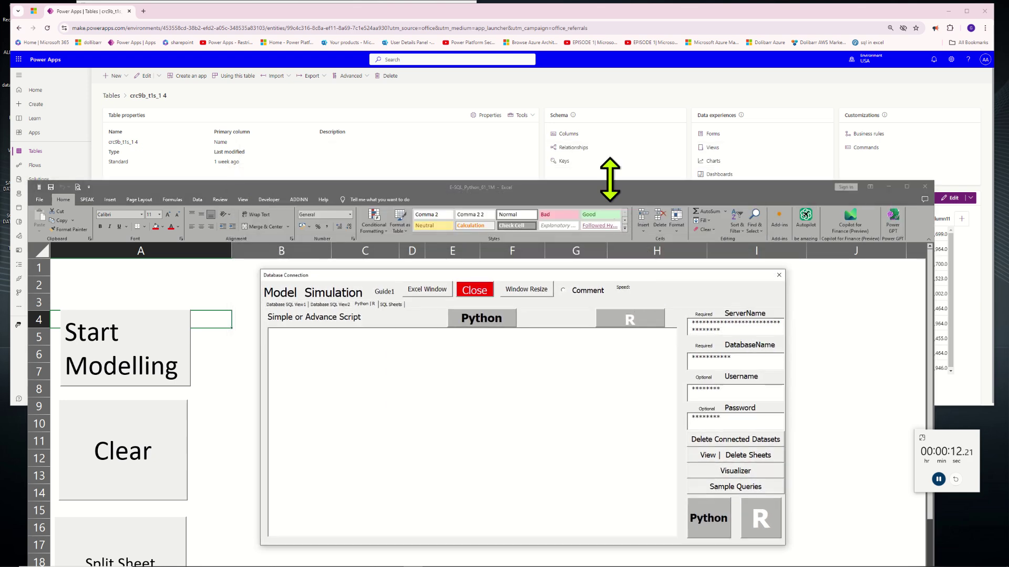
- Reduce the Excel window's height and move it to the upper part of the screen, clear of the Database Connection form
{"action": "left_click_drag", "start_coordinate": [609, 180], "coordinate": [636, 323]}
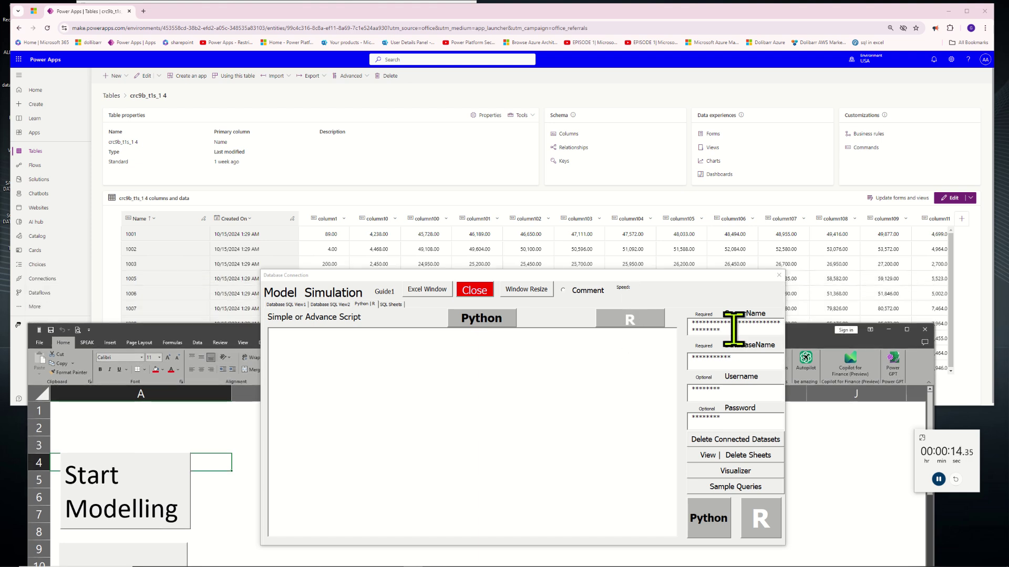
{"action": "left_click_drag", "start_coordinate": [806, 330], "coordinate": [821, 238]}
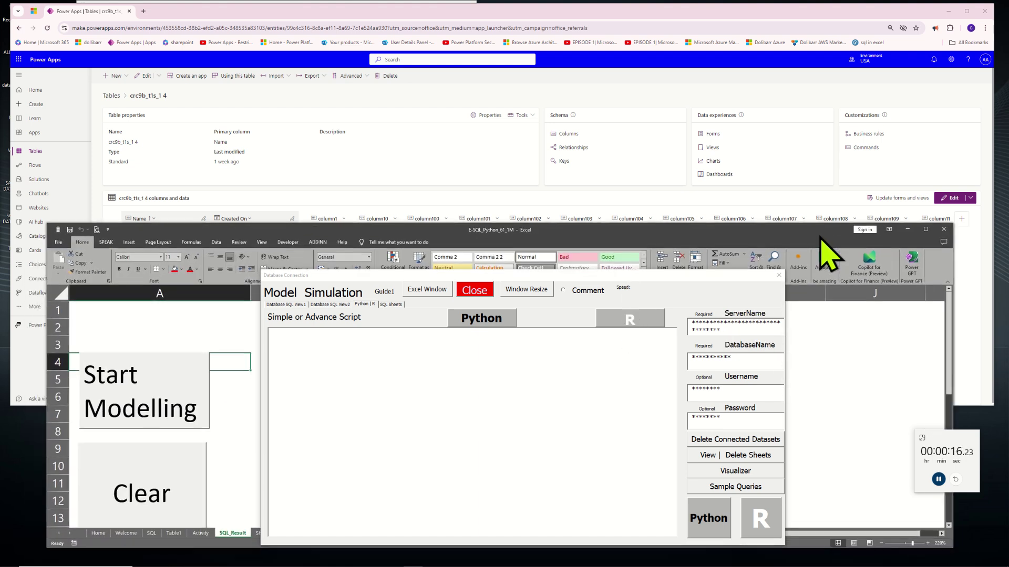
{"action": "left_click_drag", "start_coordinate": [657, 221], "coordinate": [684, 294]}
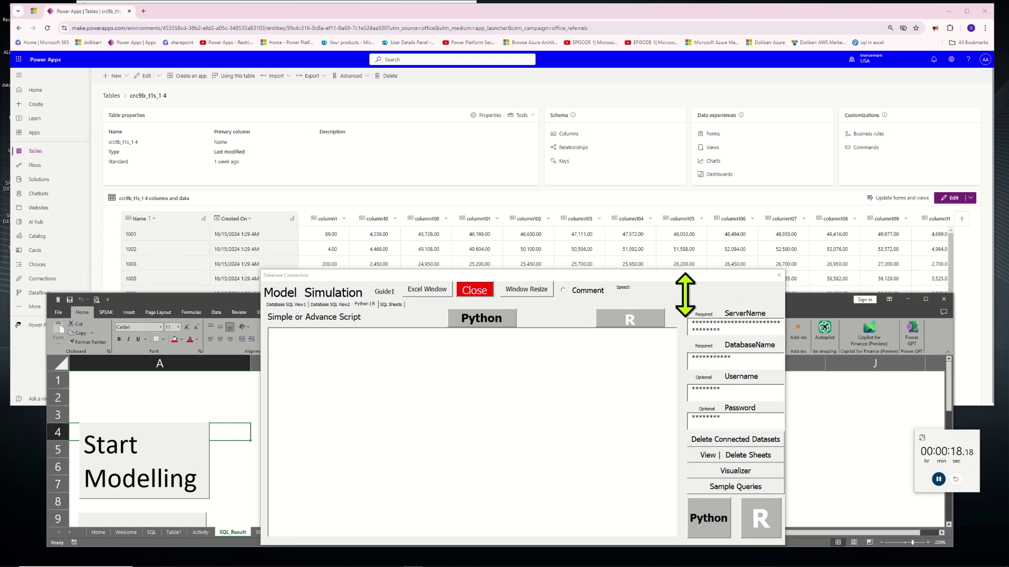
{"action": "left_click_drag", "start_coordinate": [807, 303], "coordinate": [796, 6]}
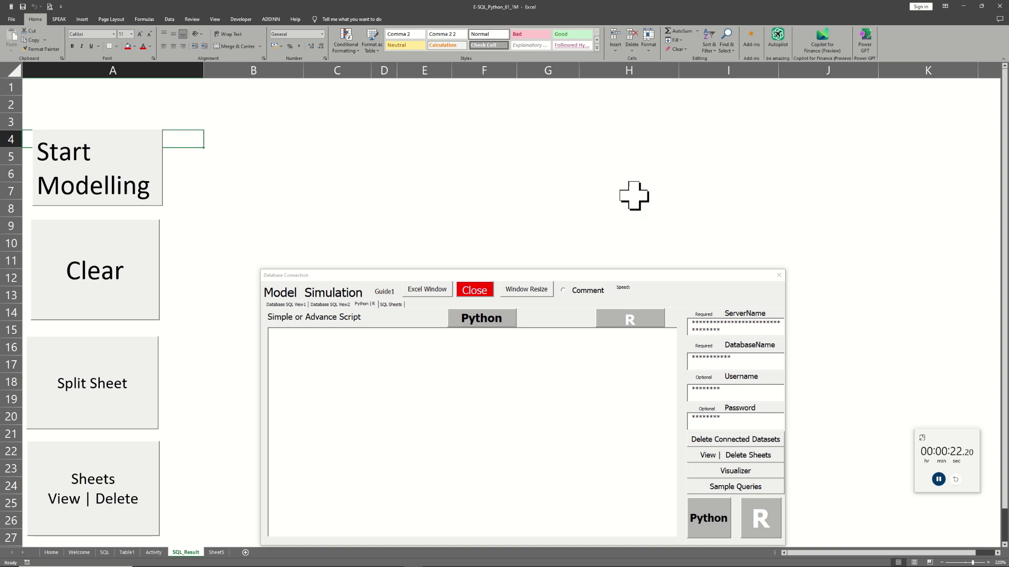
{"action": "left_click", "coordinate": [981, 7]}
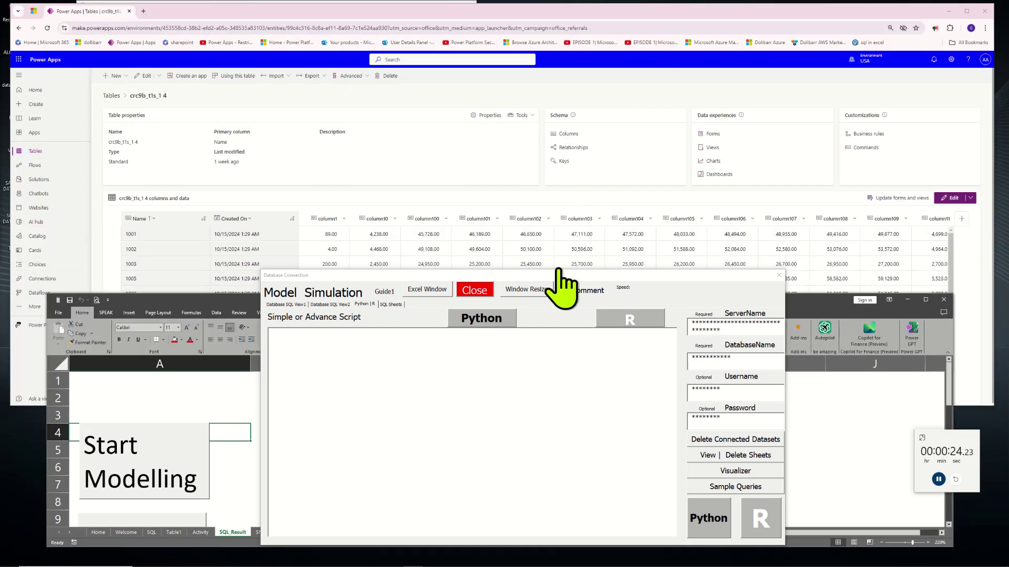
{"action": "left_click_drag", "start_coordinate": [826, 300], "coordinate": [798, 17]}
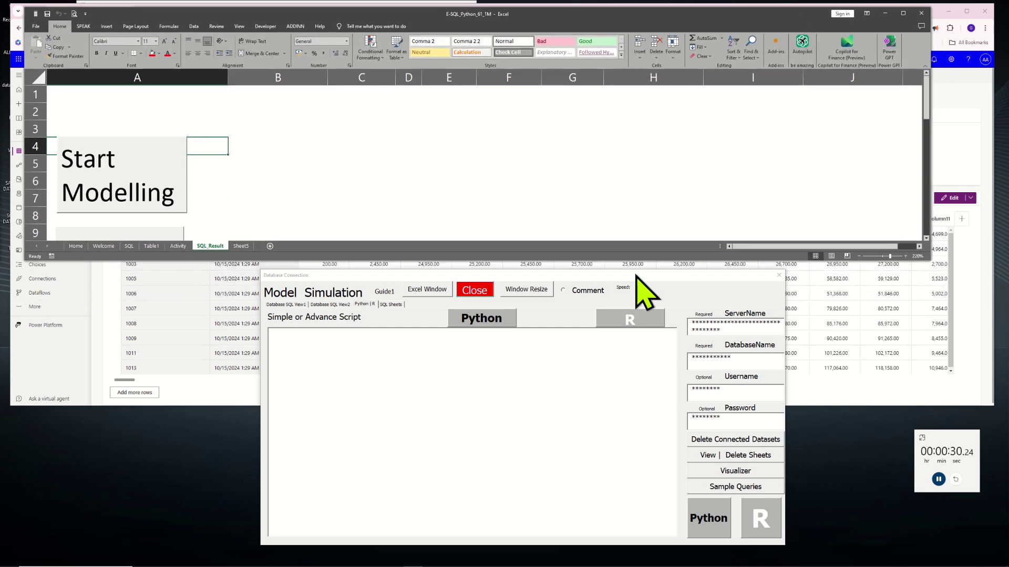
- Move the Database Connection form lower and shorten the Excel window to uncover the Power Apps table's column headers and rows
{"action": "left_click_drag", "start_coordinate": [635, 274], "coordinate": [603, 342]}
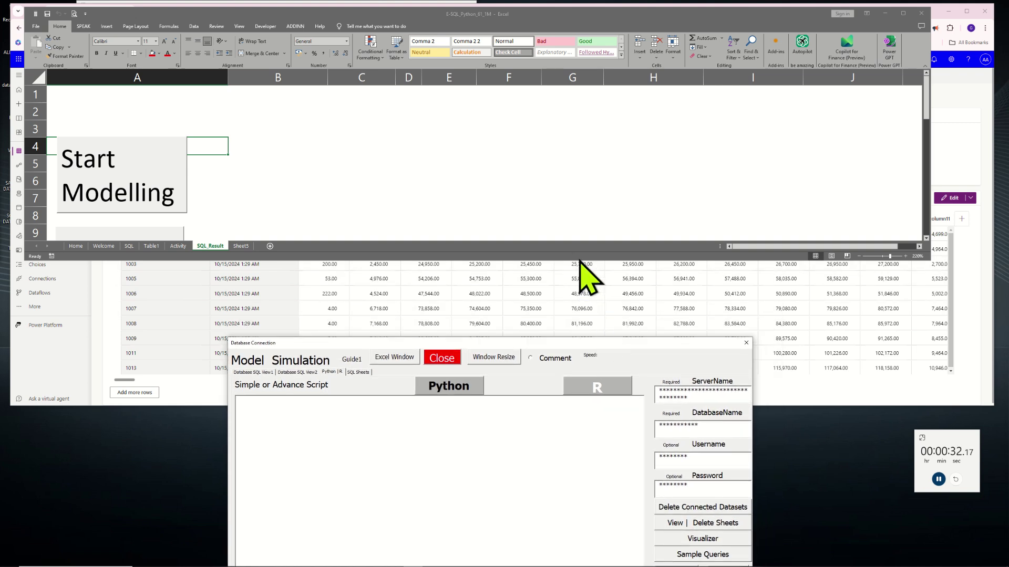
{"action": "left_click_drag", "start_coordinate": [578, 263], "coordinate": [574, 218]}
{"action": "left_click_drag", "start_coordinate": [584, 189], "coordinate": [583, 194]}
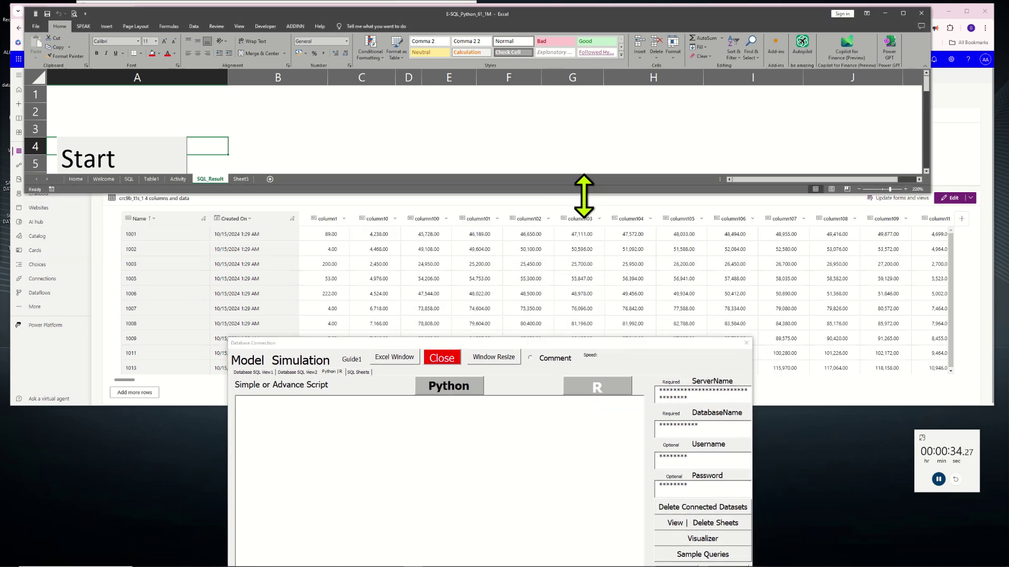
{"action": "left_click", "coordinate": [333, 440]}
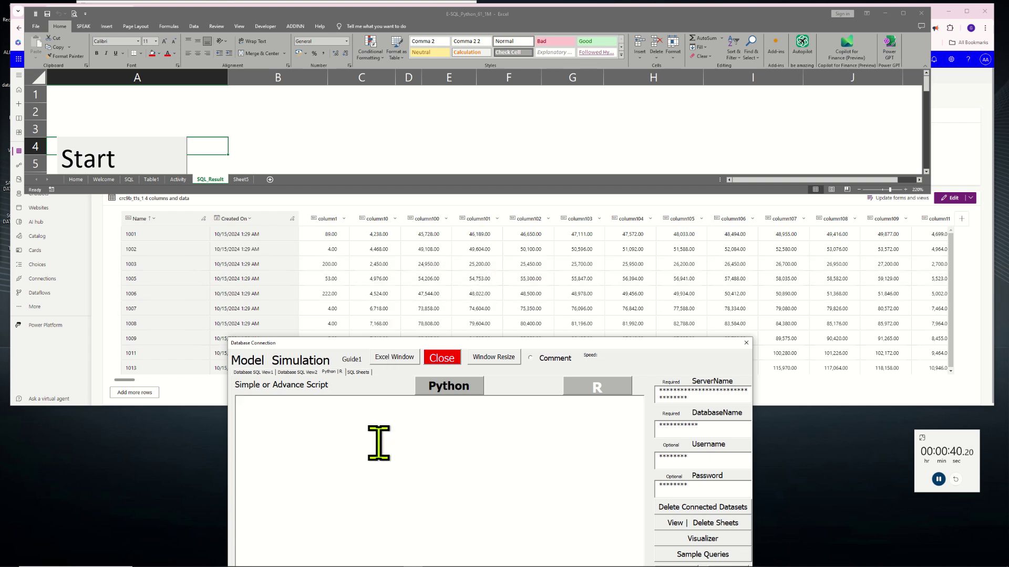
- Open Sheet5 in the workbook and highlight cells around the query results to point out the returned rows
{"action": "left_click", "coordinate": [241, 180]}
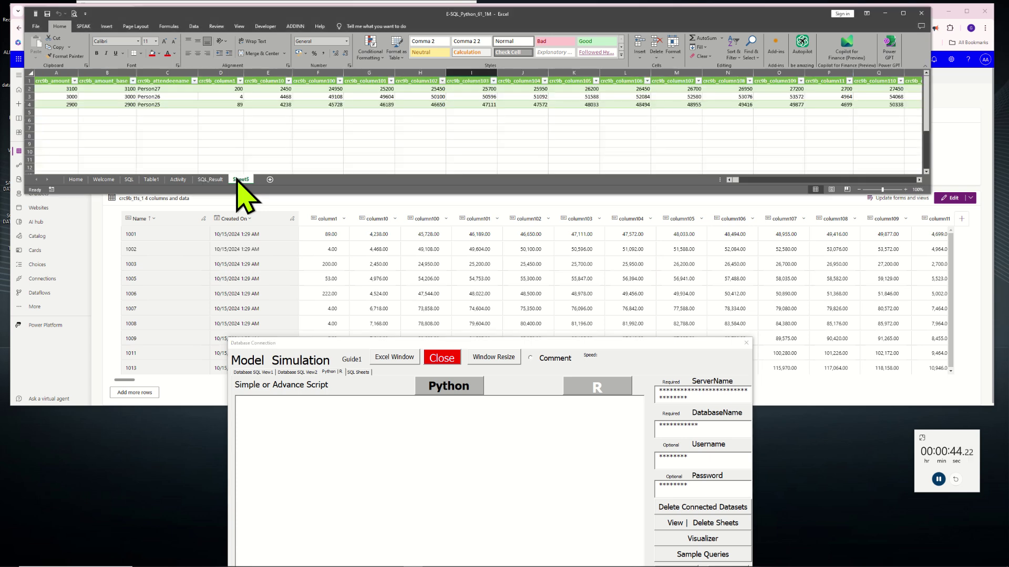
{"action": "left_click_drag", "start_coordinate": [147, 139], "coordinate": [57, 104]}
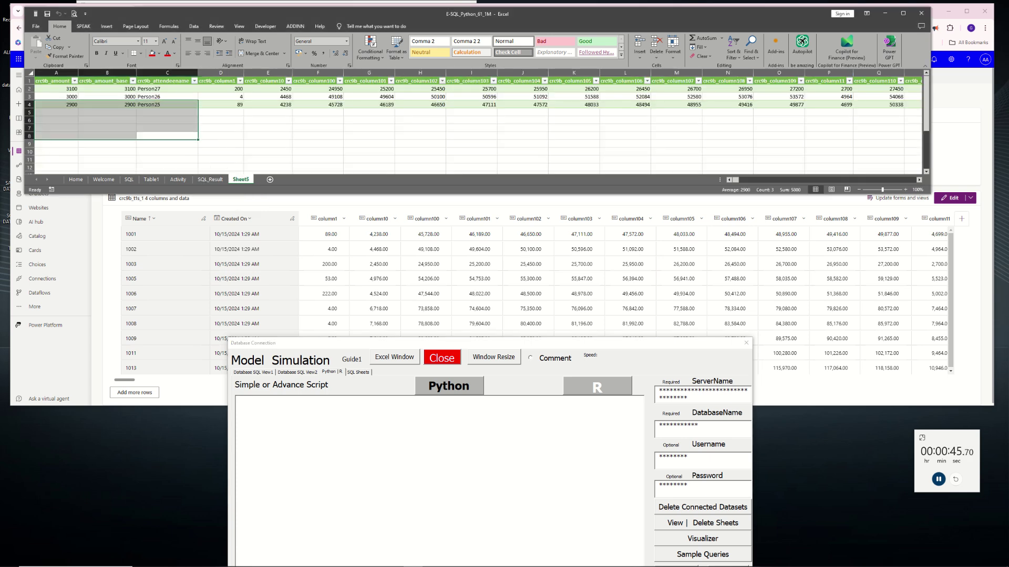
{"action": "left_click", "coordinate": [112, 135]}
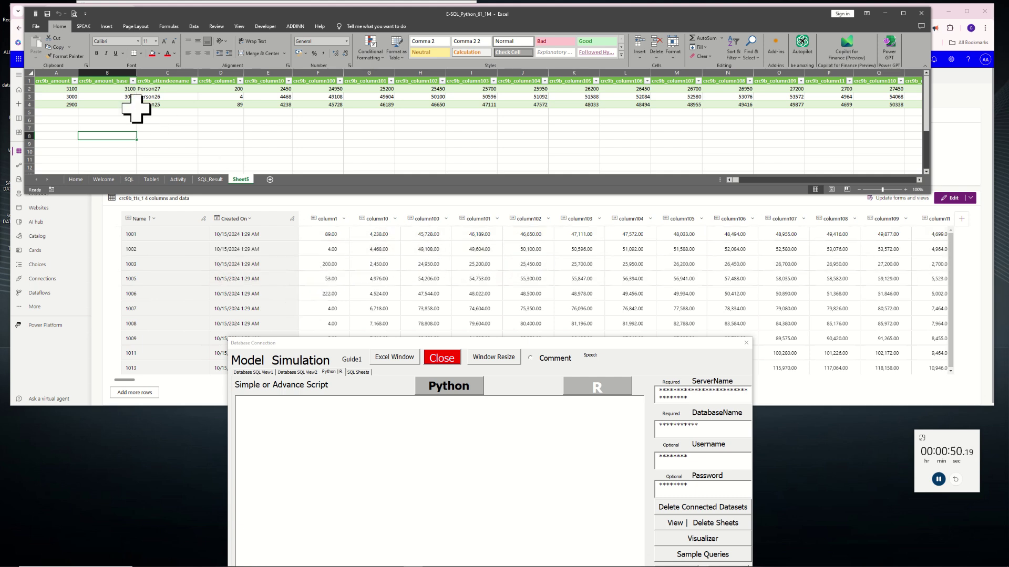
{"action": "left_click", "coordinate": [964, 225]}
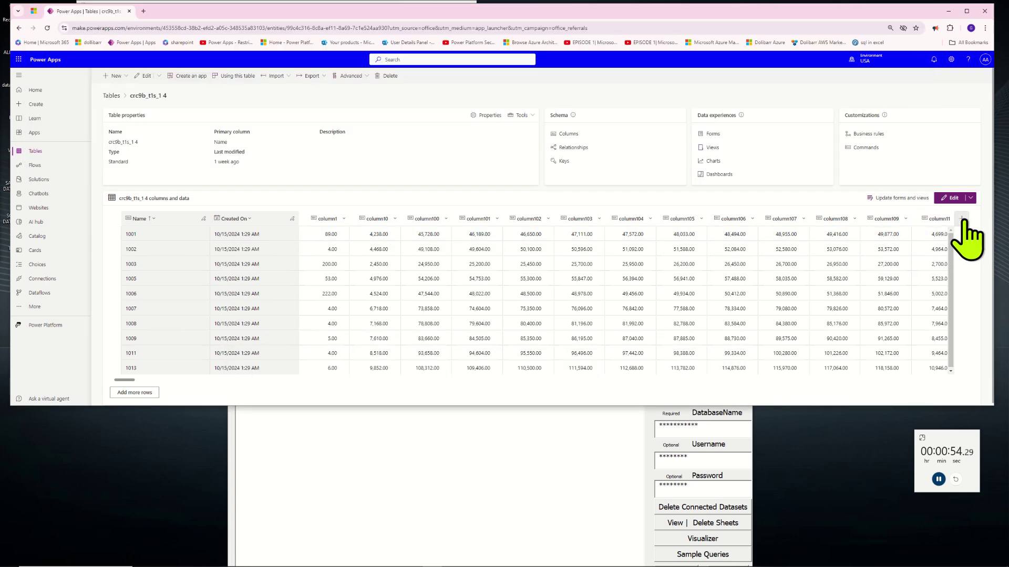
{"action": "left_click", "coordinate": [962, 221]}
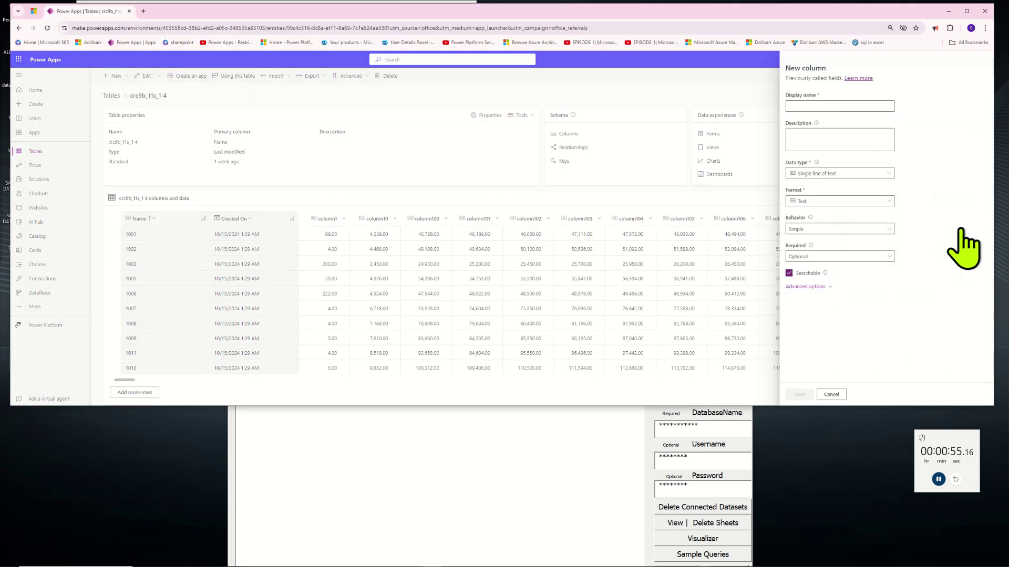
{"action": "left_click", "coordinate": [831, 395]}
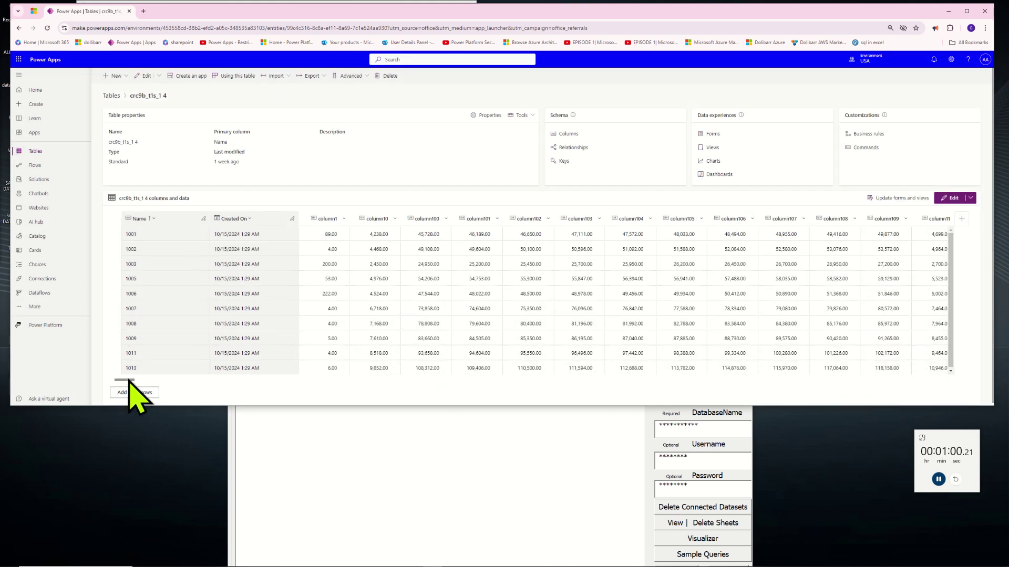
- Examine the columns of the crc9b_t1s_1 4 table in Power Apps through to the last one, then return to the first column
{"action": "left_click_drag", "start_coordinate": [130, 380], "coordinate": [958, 372]}
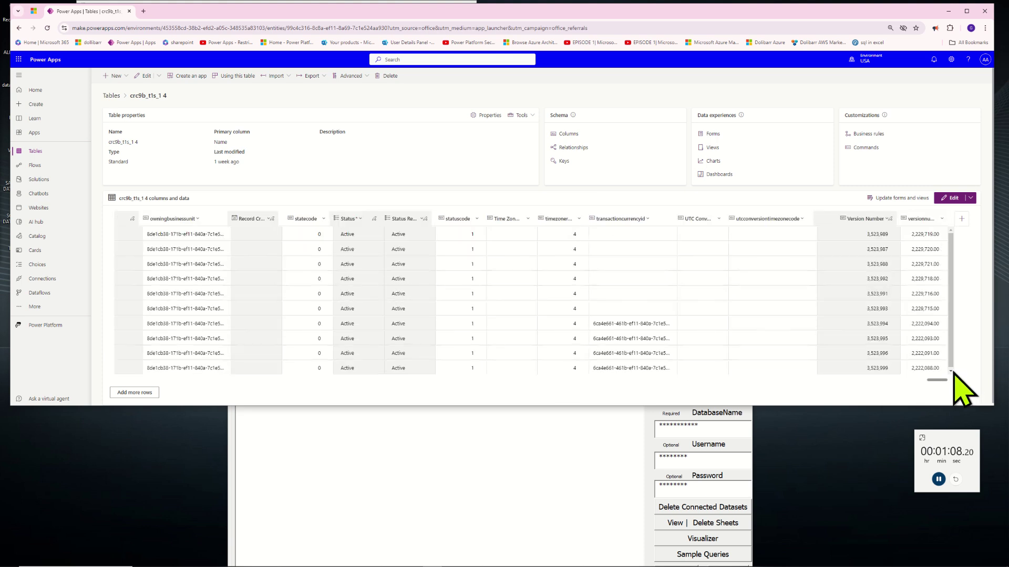
{"action": "left_click_drag", "start_coordinate": [945, 372], "coordinate": [836, 381]}
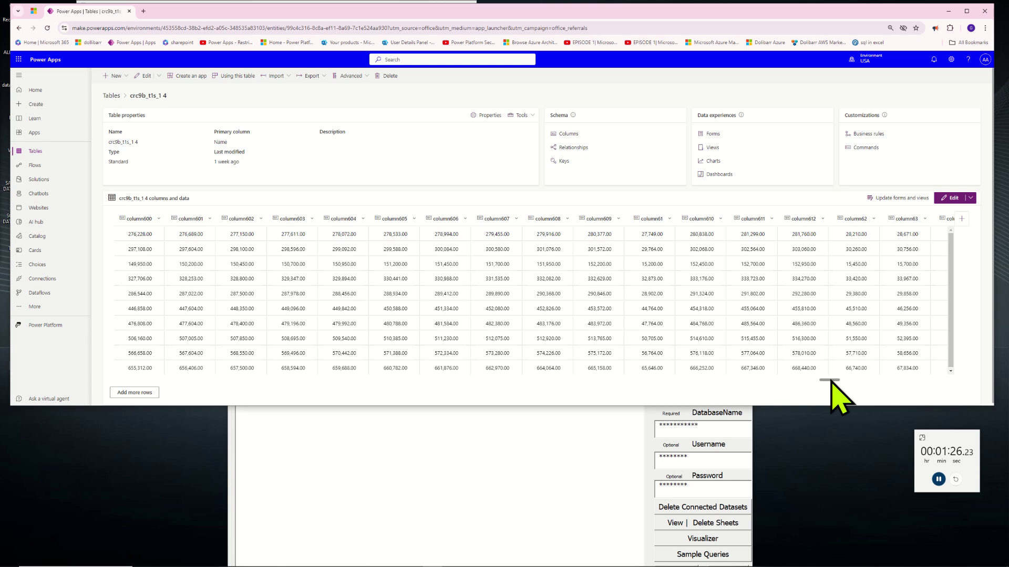
{"action": "left_click_drag", "start_coordinate": [831, 380], "coordinate": [916, 380]}
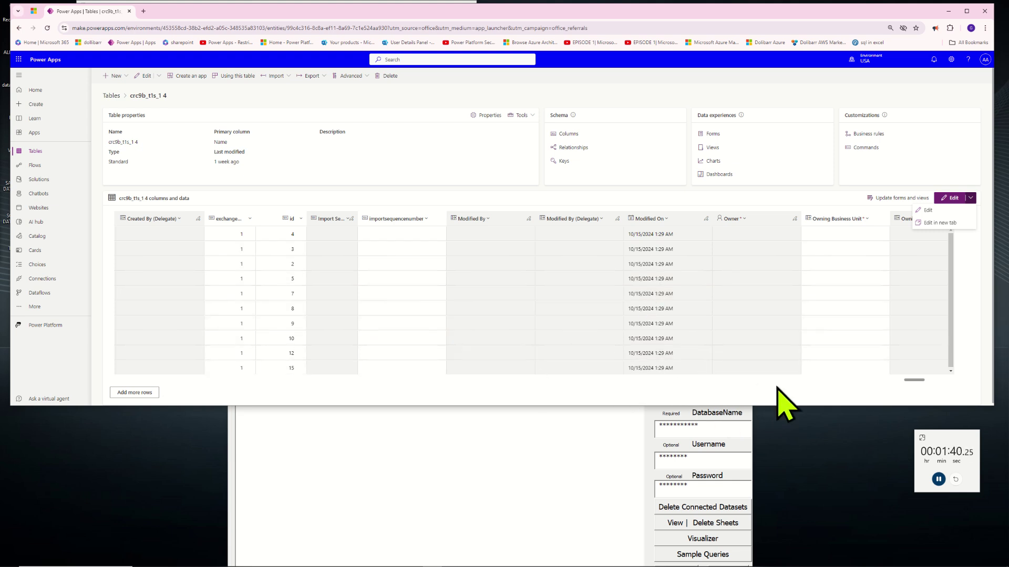
{"action": "left_click_drag", "start_coordinate": [913, 382], "coordinate": [830, 393]}
{"action": "left_click_drag", "start_coordinate": [274, 379], "coordinate": [91, 362]}
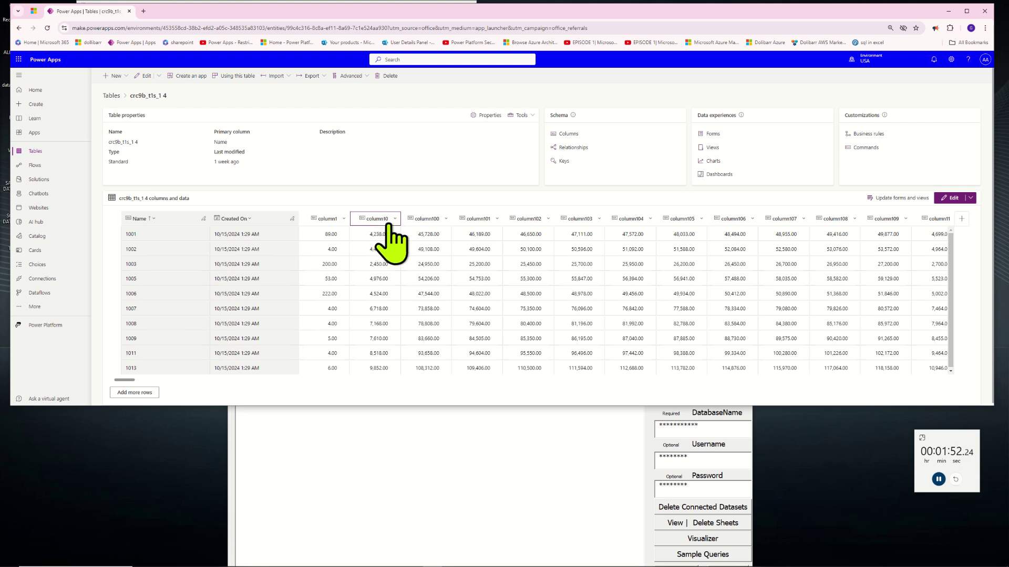
- Lower the browser window behind the database form and Excel, then copy the crc9b_column100 and crc9b_column101 headers from Sheet5
{"action": "left_click", "coordinate": [376, 455]}
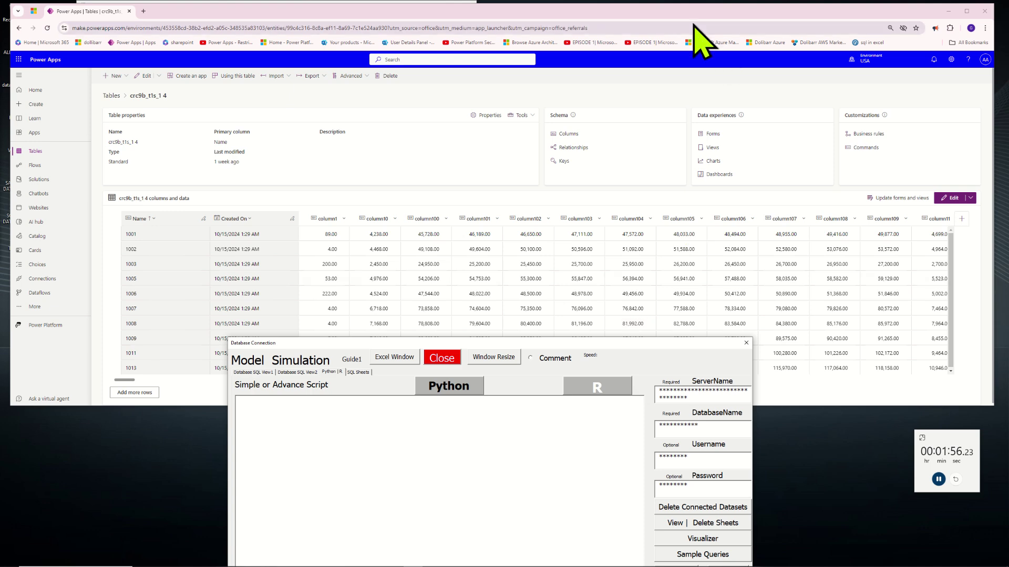
{"action": "left_click_drag", "start_coordinate": [647, 15], "coordinate": [644, 47]}
{"action": "left_click", "coordinate": [589, 17]}
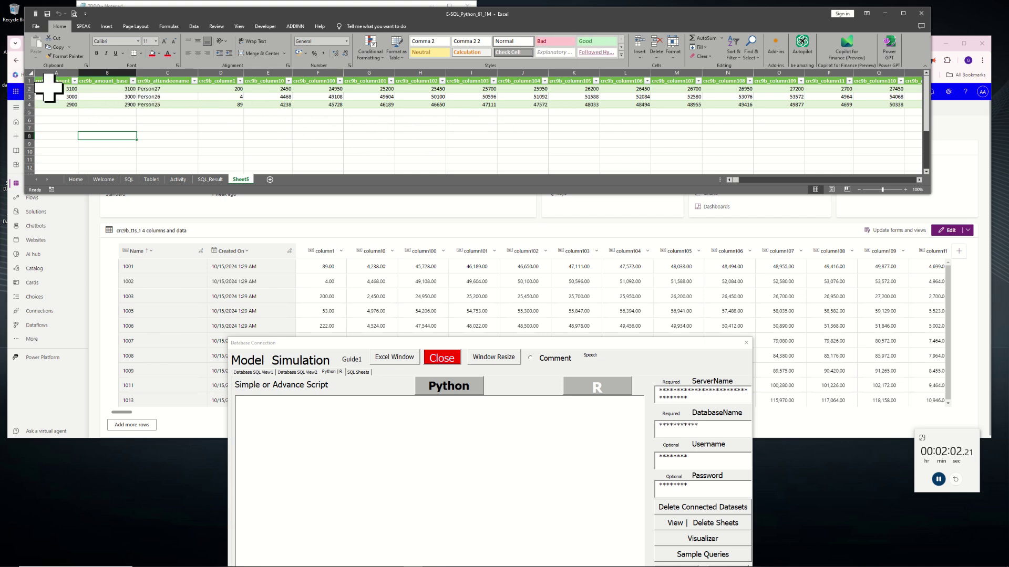
{"action": "left_click", "coordinate": [320, 82]}
{"action": "key", "text": "ctrl+c"}
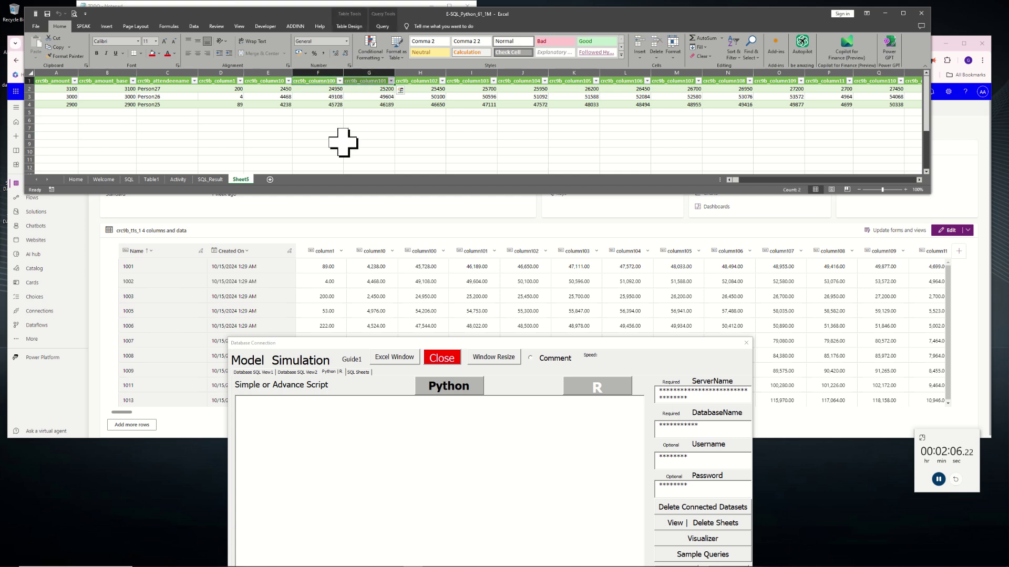
- Paste the copied headers after SELECT in the script box and edit the list to crc9b_column10, crc9b_column100 on separate lines
{"action": "left_click", "coordinate": [298, 419]}
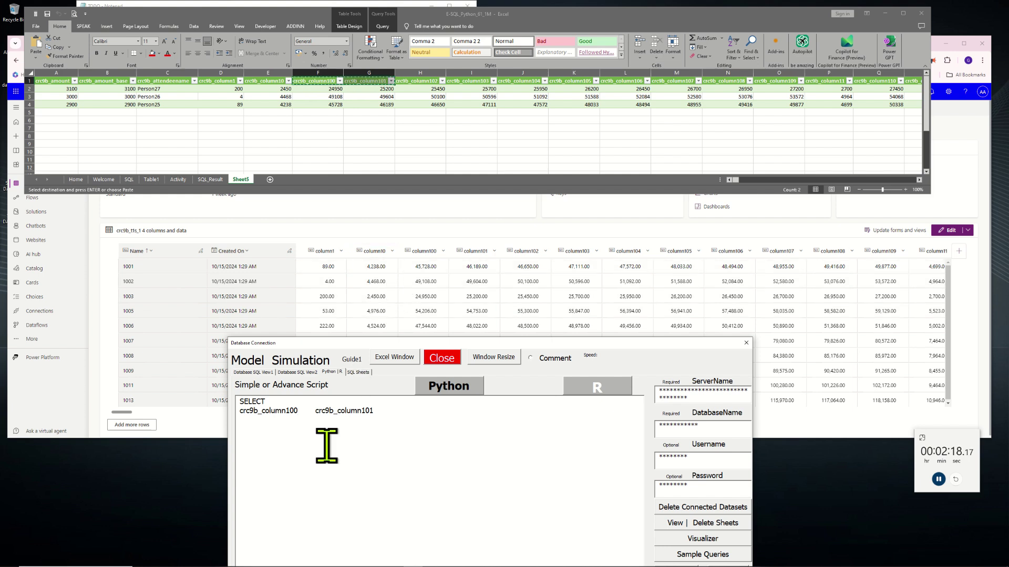
{"action": "key", "text": "BackSpace"}
{"action": "key", "text": "Delete"}
{"action": "key", "text": "Delete"}
{"action": "key", "text": "Delete"}
{"action": "key", "text": "Delete"}
{"action": "key", "text": "Delete"}
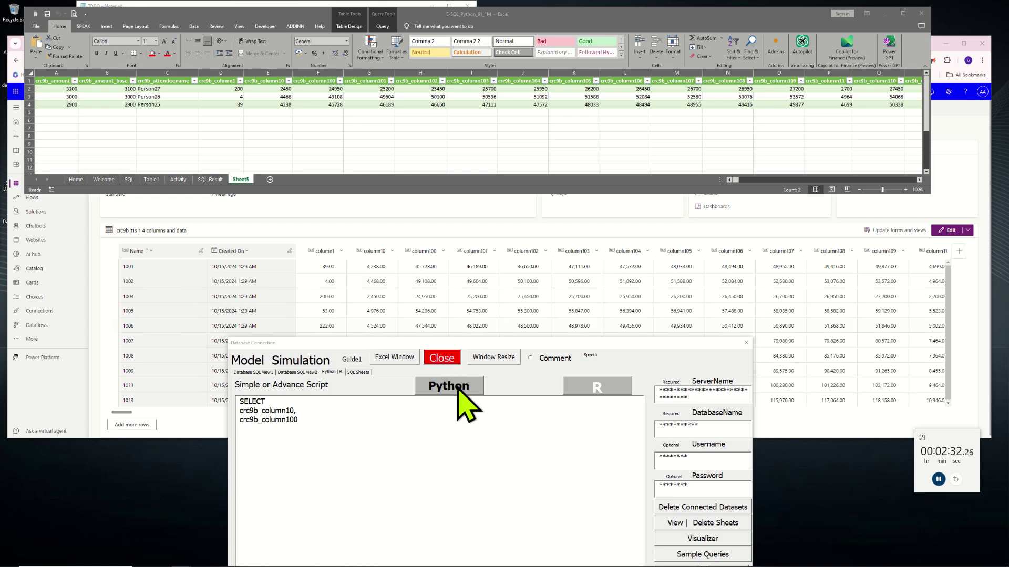
- Complete the script with FROM crc9b_t1s_14 below the column list and add TOP 5 on its own line after SELECT
{"action": "left_click", "coordinate": [287, 446]}
{"action": "key", "text": "ctrl+v"}
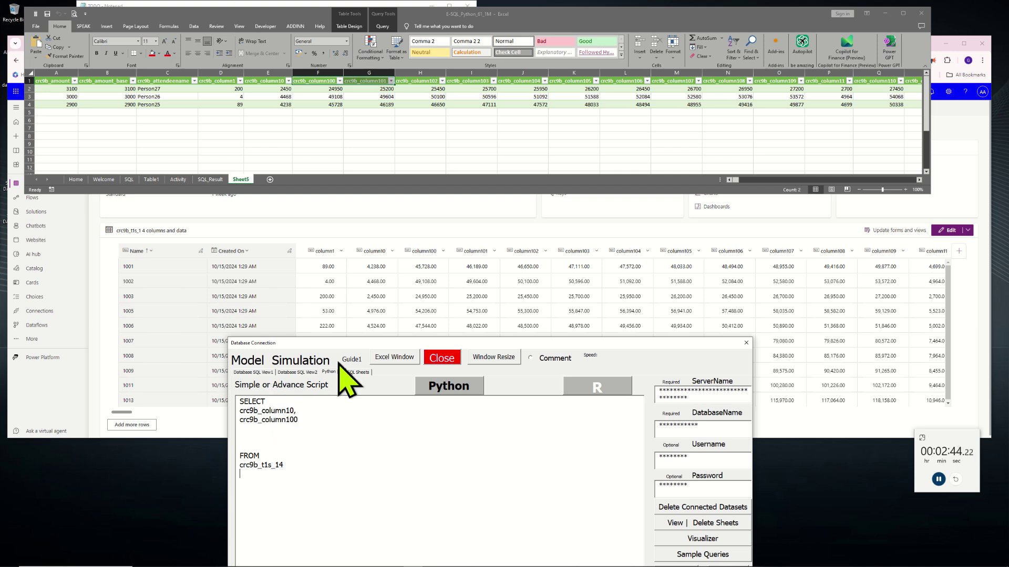
{"action": "left_click", "coordinate": [269, 401]}
{"action": "key", "text": "Return"}
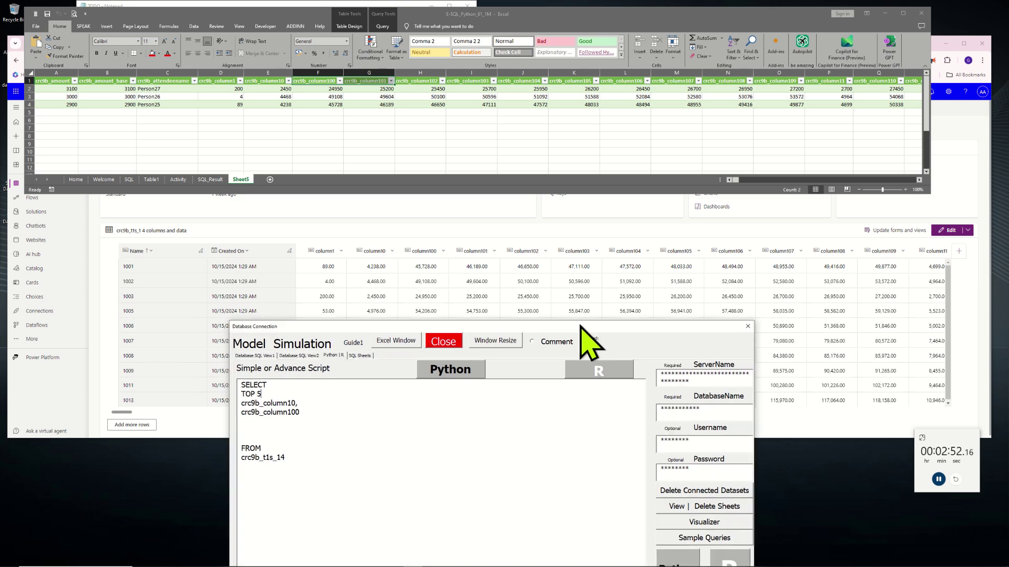
- Cut the whole script and paste it over the existing query in Database SQL View1
{"action": "left_click_drag", "start_coordinate": [585, 338], "coordinate": [591, 306]}
{"action": "left_click_drag", "start_coordinate": [363, 482], "coordinate": [225, 365]}
{"action": "key", "text": "BackSpace"}
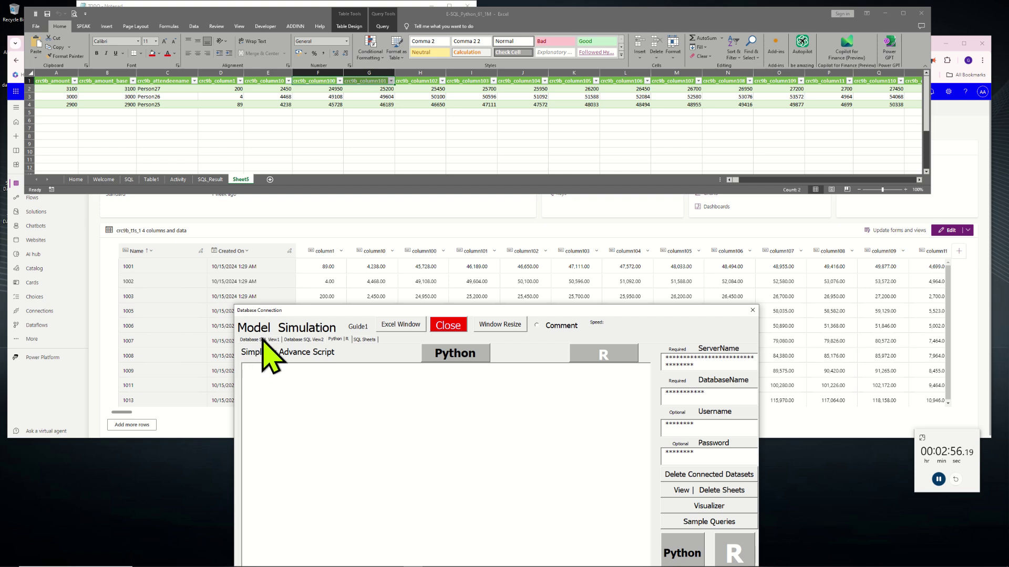
{"action": "left_click", "coordinate": [262, 340]}
{"action": "left_click_drag", "start_coordinate": [315, 441], "coordinate": [225, 362]}
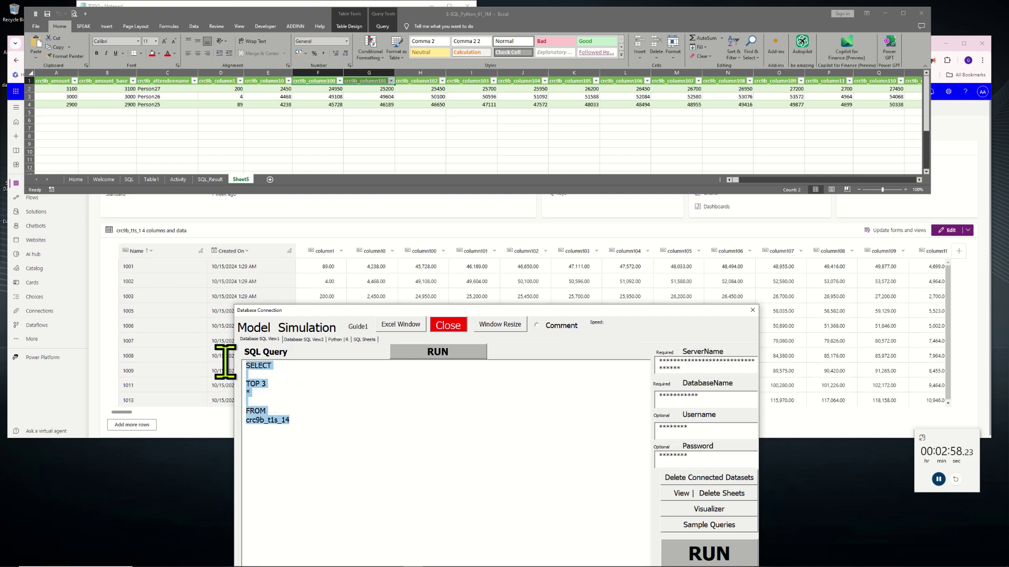
{"action": "key", "text": "ctrl+v"}
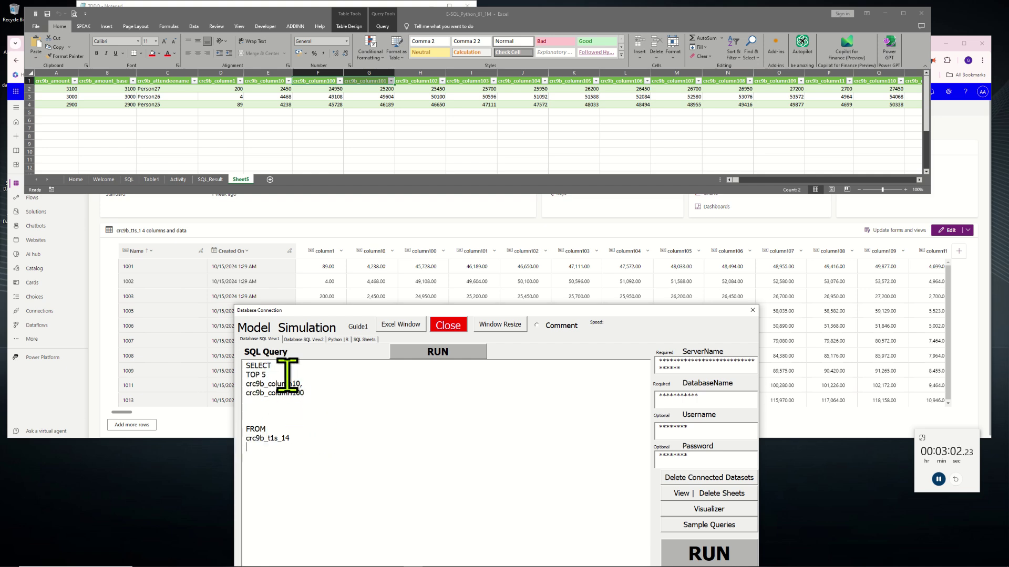
- Run the TOP 5 query for crc9b_column10 and crc9b_column100, dismiss the completion message and lower the form to uncover the Power Apps table
{"action": "left_click_drag", "start_coordinate": [286, 376], "coordinate": [246, 365]}
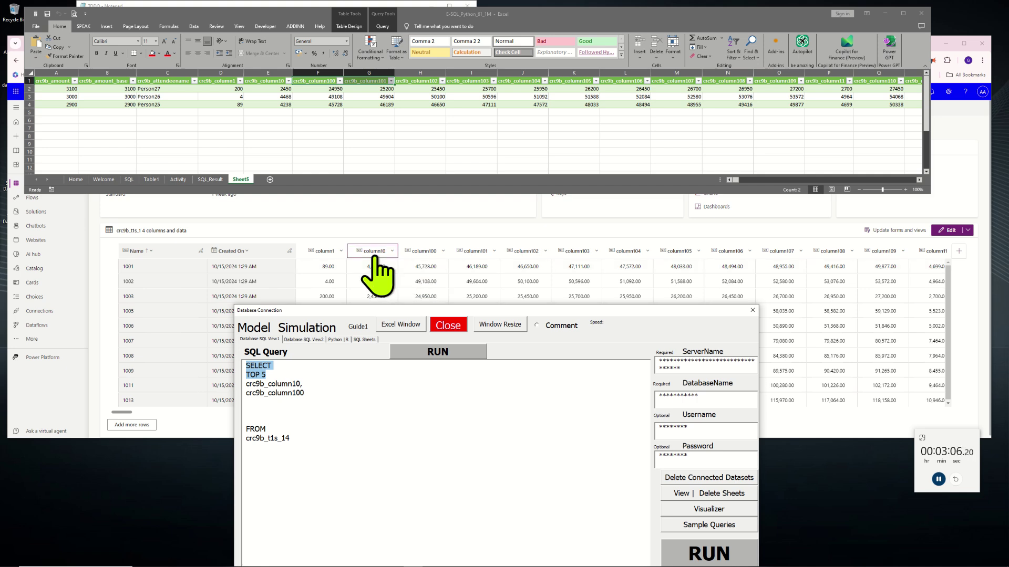
{"action": "left_click_drag", "start_coordinate": [318, 382], "coordinate": [248, 387]}
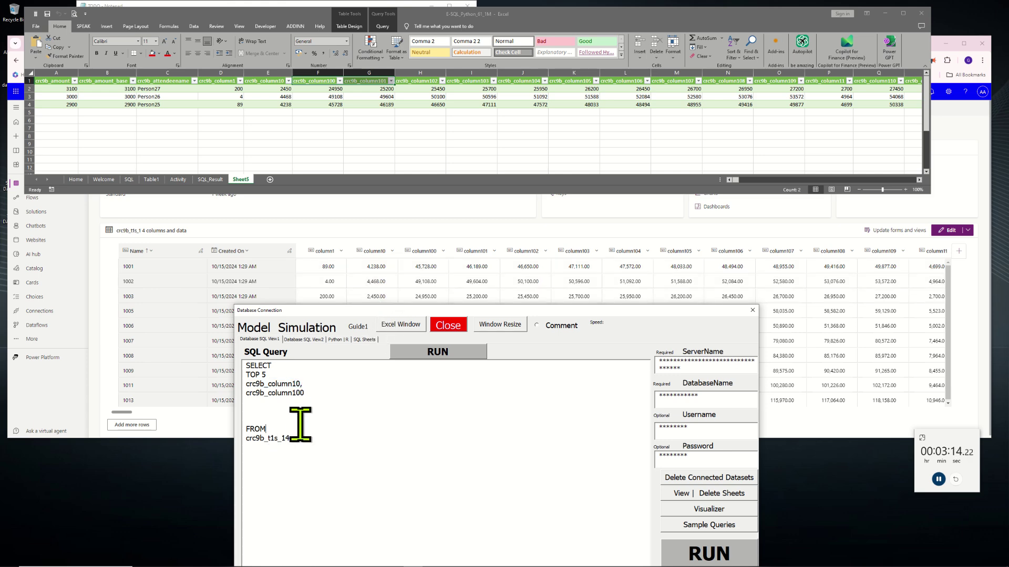
{"action": "left_click", "coordinate": [451, 353]}
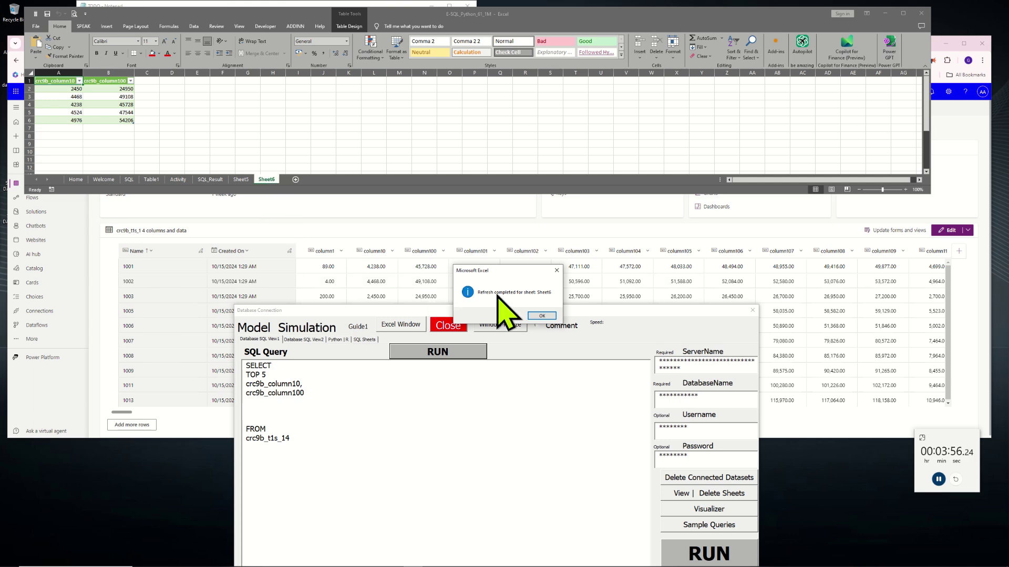
{"action": "left_click", "coordinate": [542, 315]}
{"action": "left_click_drag", "start_coordinate": [343, 309], "coordinate": [365, 355]}
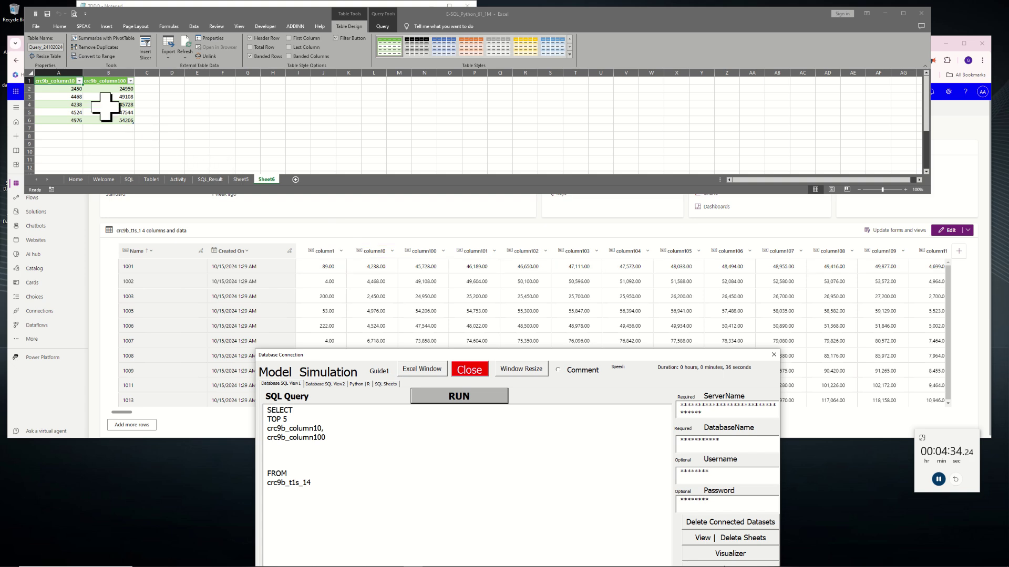
- Highlight row 4 of the Sheet6 results, then sort column10 from smaller to larger in the Power Apps table
{"action": "left_click", "coordinate": [35, 104]}
{"action": "left_click", "coordinate": [29, 105]}
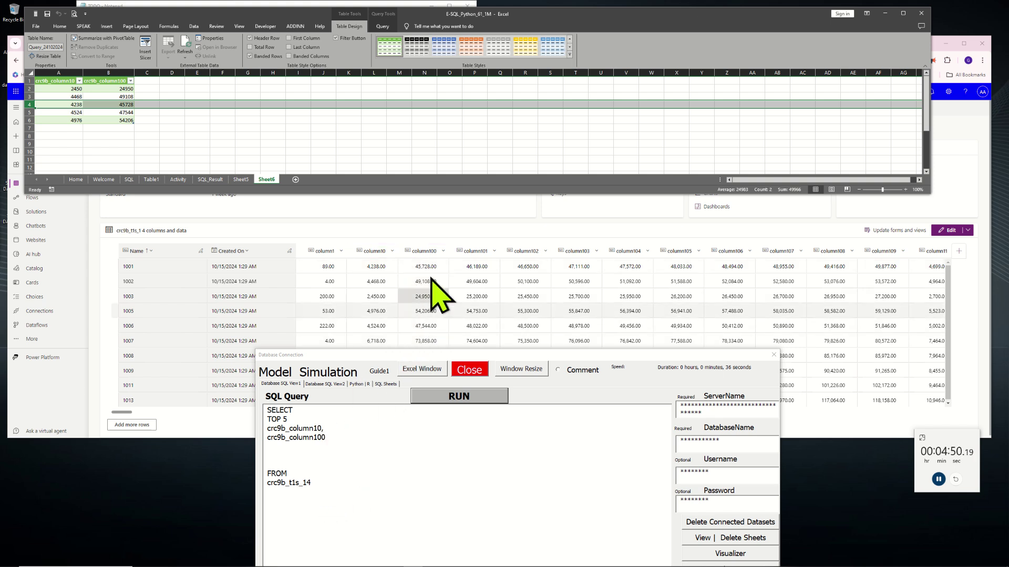
{"action": "left_click", "coordinate": [392, 255]}
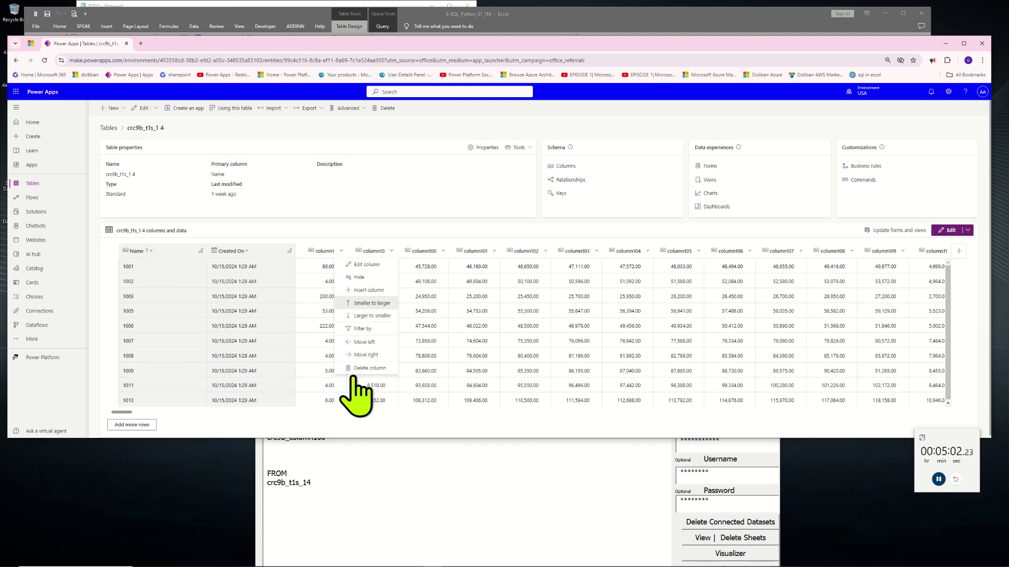
{"action": "left_click", "coordinate": [369, 303]}
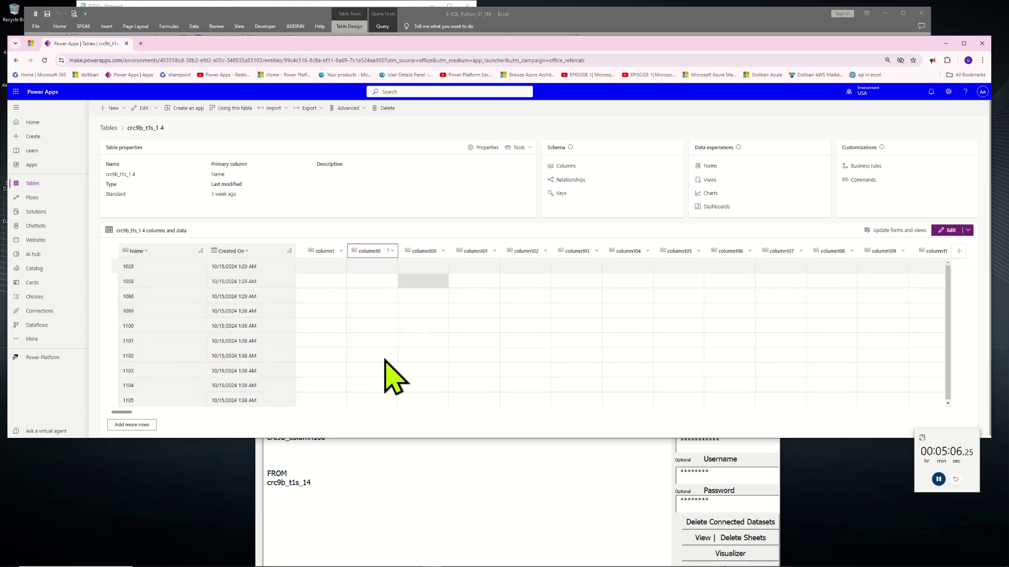
- Append ORDER BY crc9b_column10 to the SQL query, separated from the FROM clause by a blank line
{"action": "left_click", "coordinate": [326, 477]}
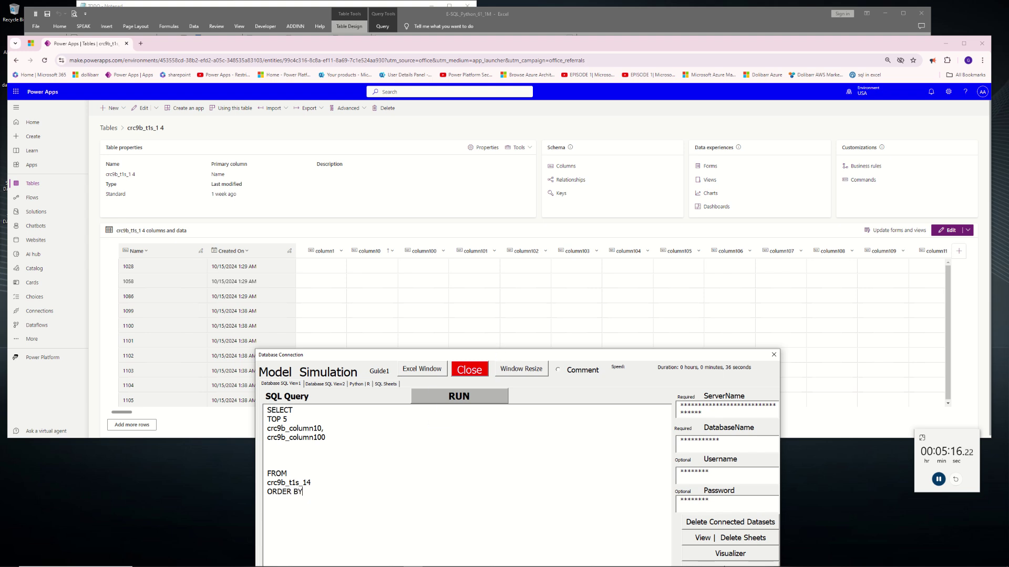
{"action": "left_click_drag", "start_coordinate": [325, 428], "coordinate": [264, 429]}
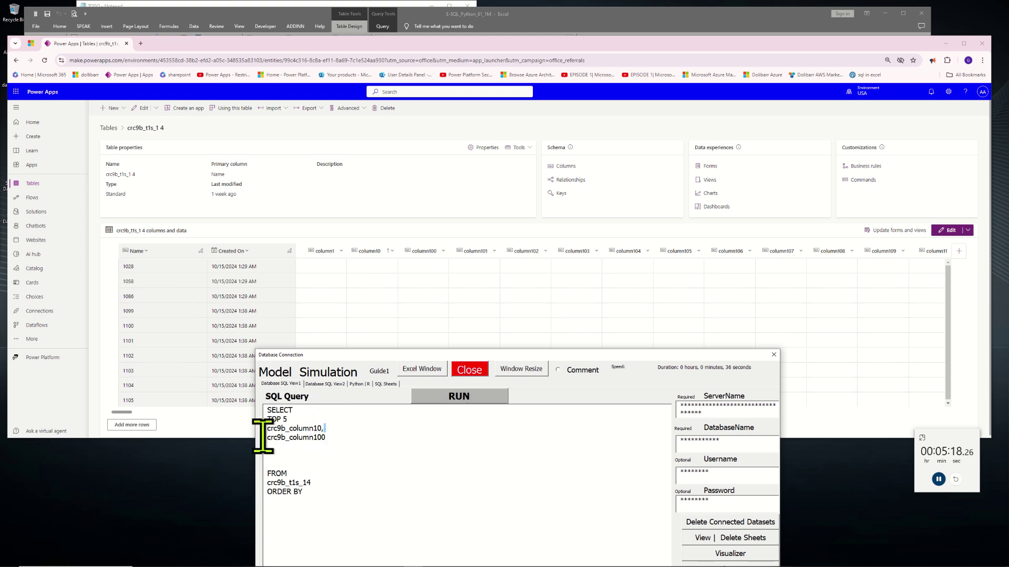
{"action": "left_click", "coordinate": [314, 499]}
{"action": "key", "text": "ctrl+v"}
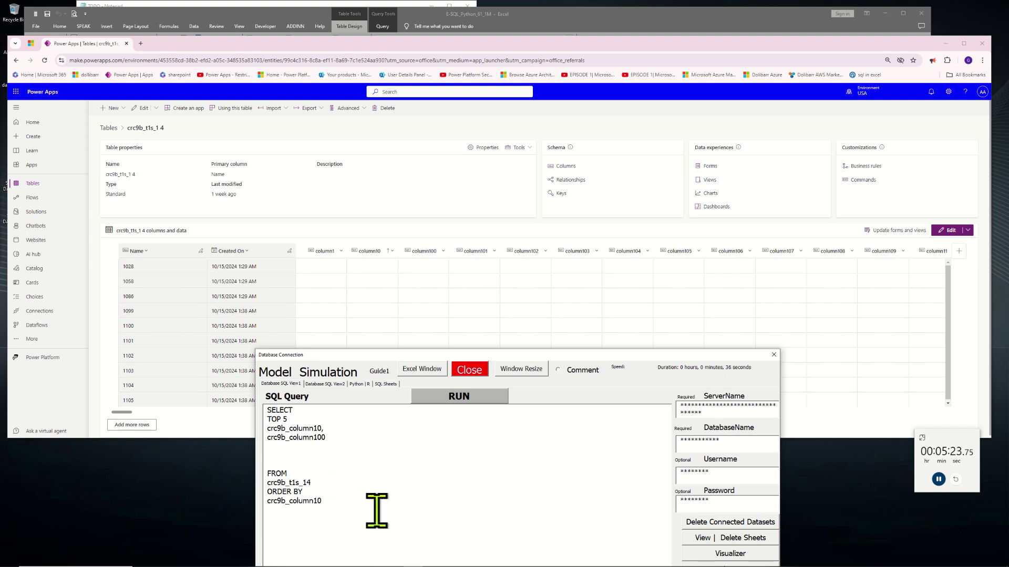
{"action": "left_click", "coordinate": [358, 481]}
{"action": "key", "text": "Return"}
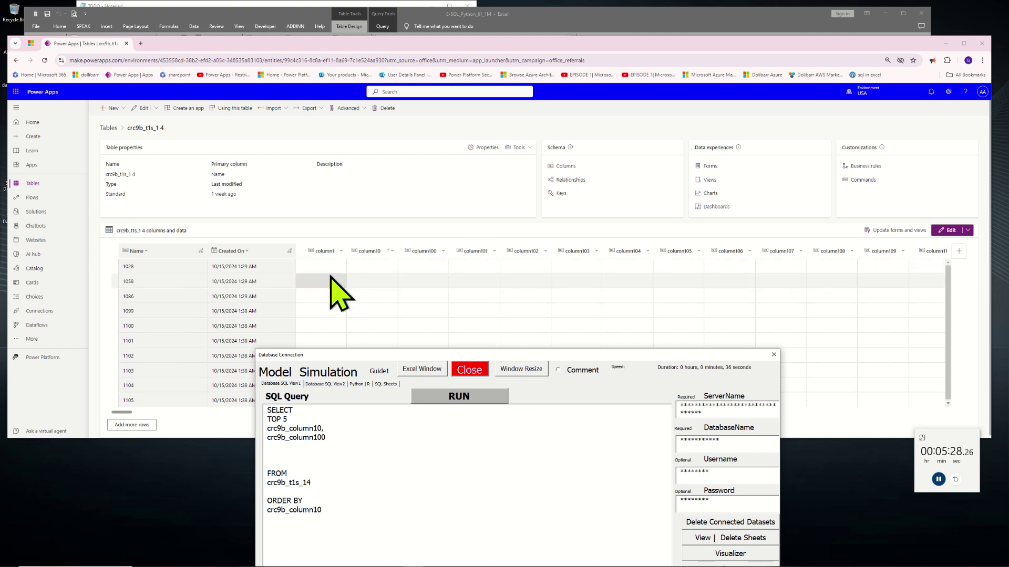
- Check the sorted column10 and its neighbouring columns in the Power Apps table, then return to the query form
{"action": "mouse_move", "coordinate": [474, 353]}
{"action": "left_mouse_down"}
{"action": "mouse_move", "coordinate": [421, 399]}
{"action": "mouse_move", "coordinate": [494, 381]}
{"action": "mouse_move", "coordinate": [461, 356]}
{"action": "left_mouse_up"}
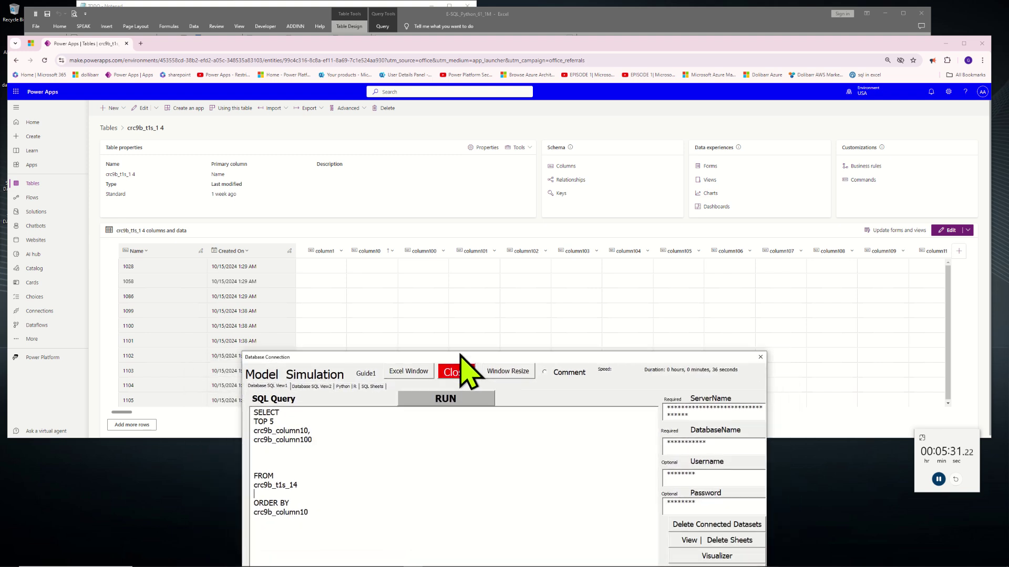
{"action": "left_click", "coordinate": [134, 420]}
{"action": "left_click_drag", "start_coordinate": [132, 413], "coordinate": [103, 411]}
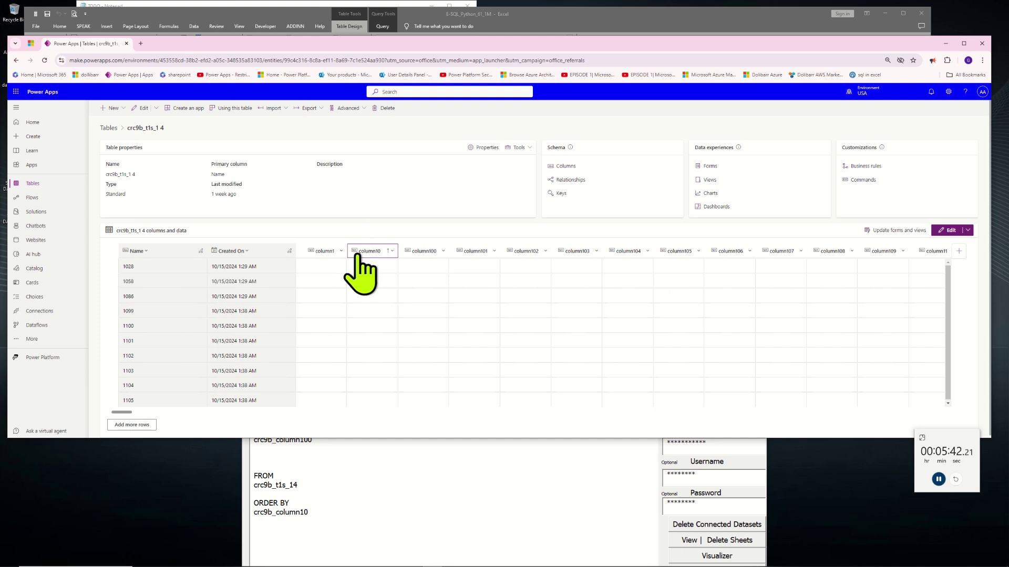
{"action": "left_click", "coordinate": [377, 474]}
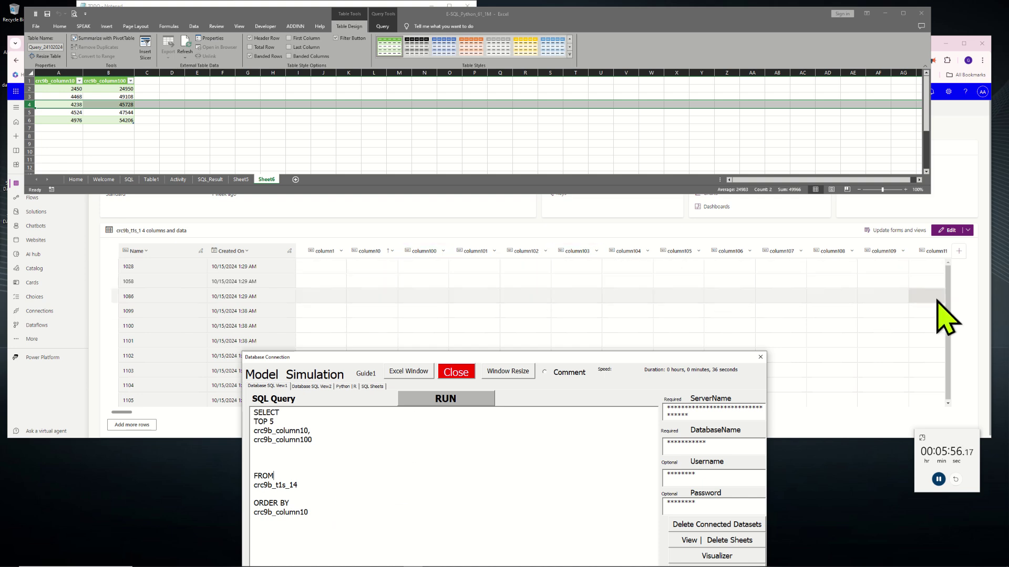
{"action": "left_click", "coordinate": [949, 287]}
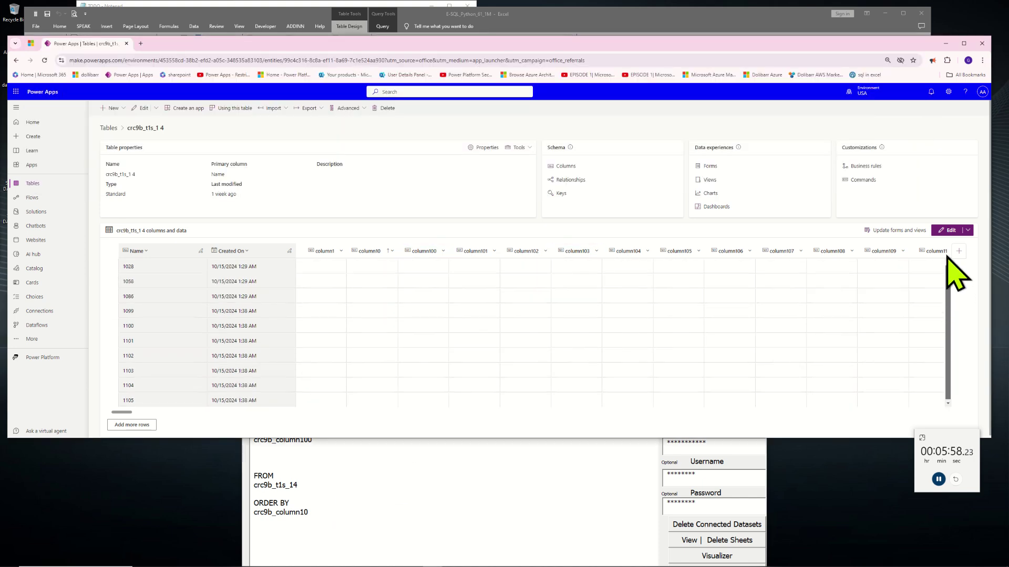
{"action": "left_click", "coordinate": [385, 499]}
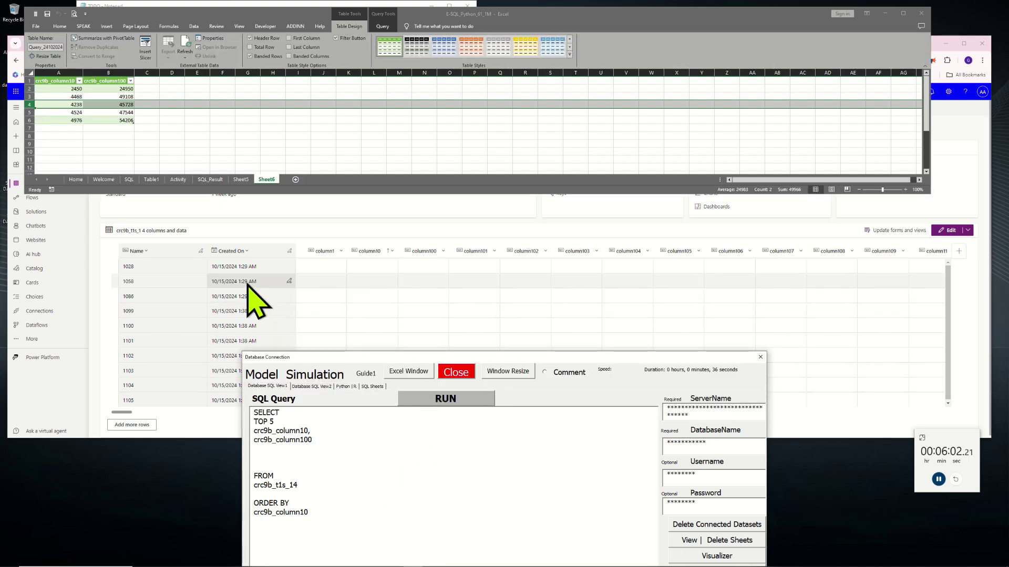
- Run the query ordered by crc9b_column10, dismiss the completion message and lower the form below the results
{"action": "left_click", "coordinate": [461, 400]}
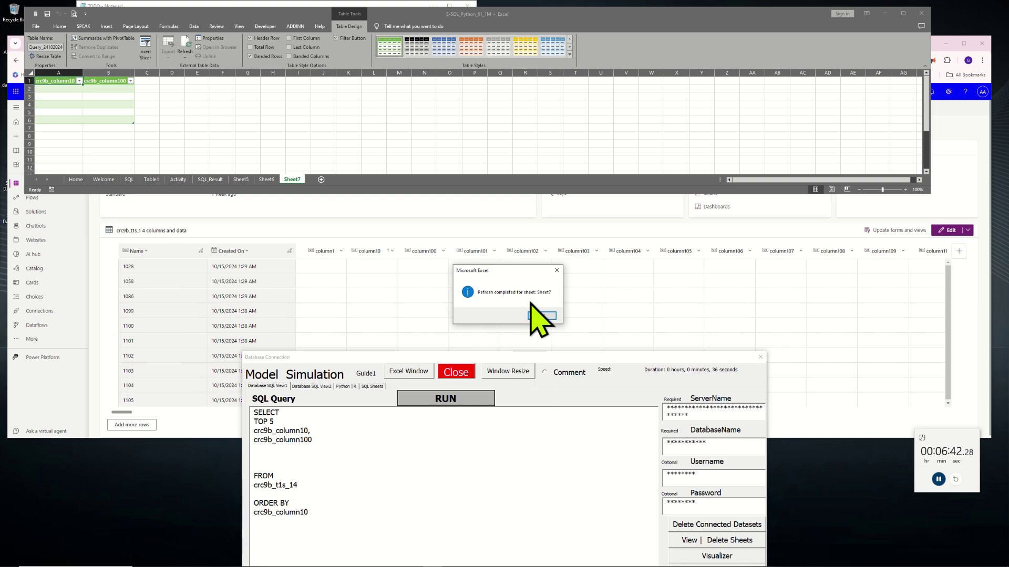
{"action": "left_click", "coordinate": [544, 317]}
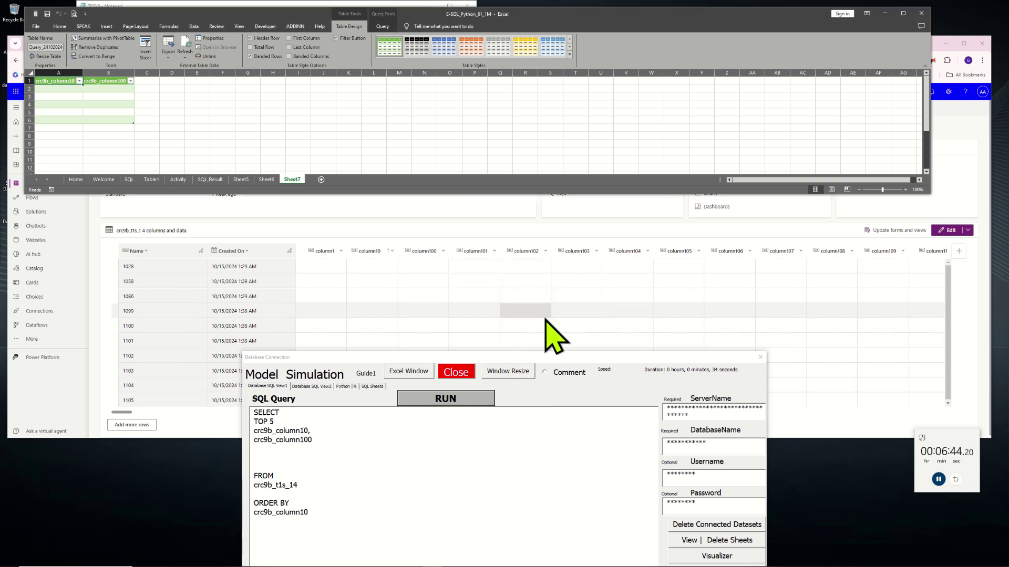
{"action": "left_click", "coordinate": [152, 112]}
{"action": "left_click_drag", "start_coordinate": [361, 361], "coordinate": [366, 390]}
- Reload the crc9b_t1s_1 4 table page in Power Apps and return to the SQL query below crc9b_column100
{"action": "left_click", "coordinate": [149, 425]}
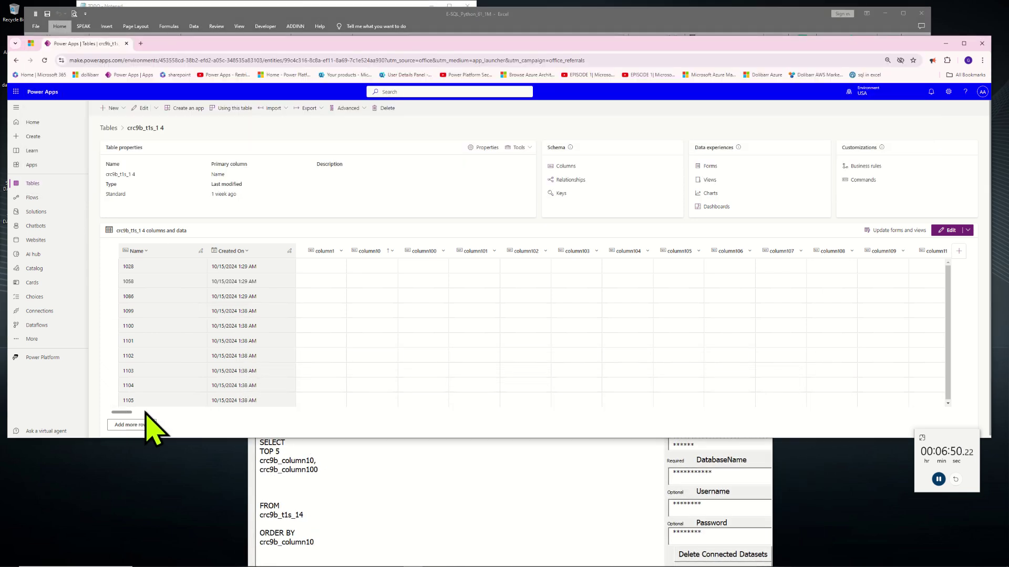
{"action": "scroll", "coordinate": [145, 411], "scroll_direction": "right", "scroll_amount": 3}
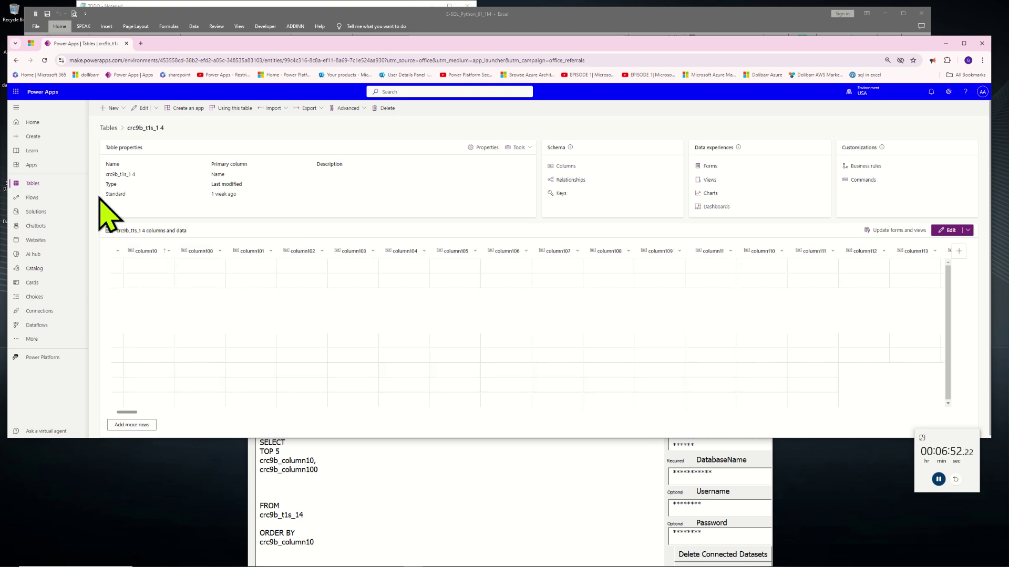
{"action": "left_click", "coordinate": [45, 60]}
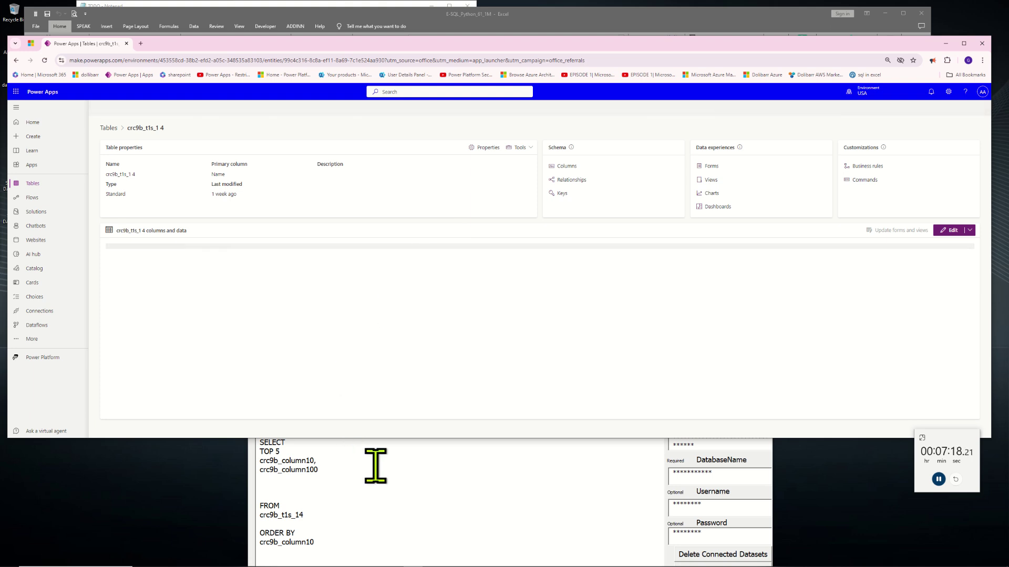
{"action": "left_click", "coordinate": [421, 480]}
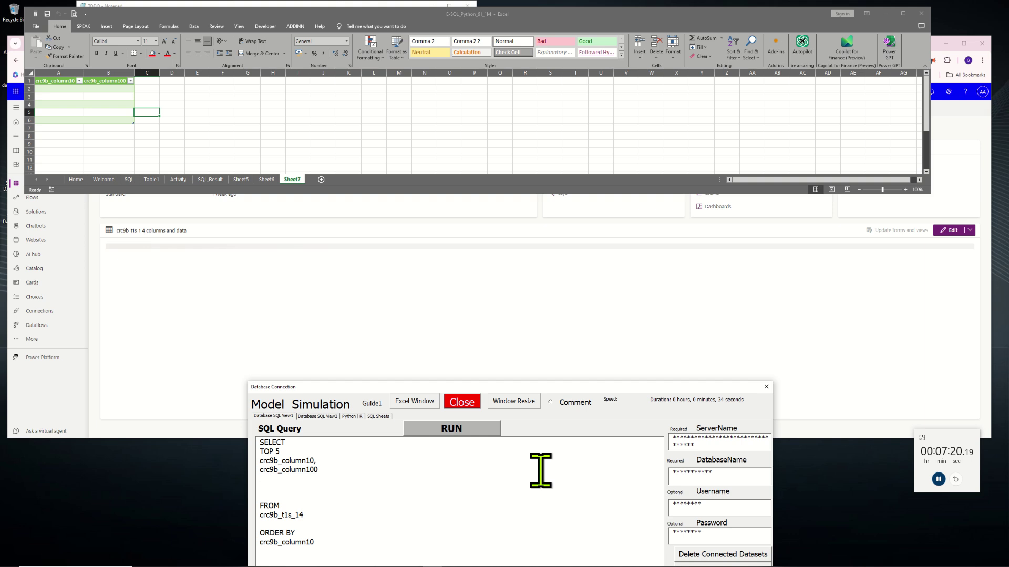